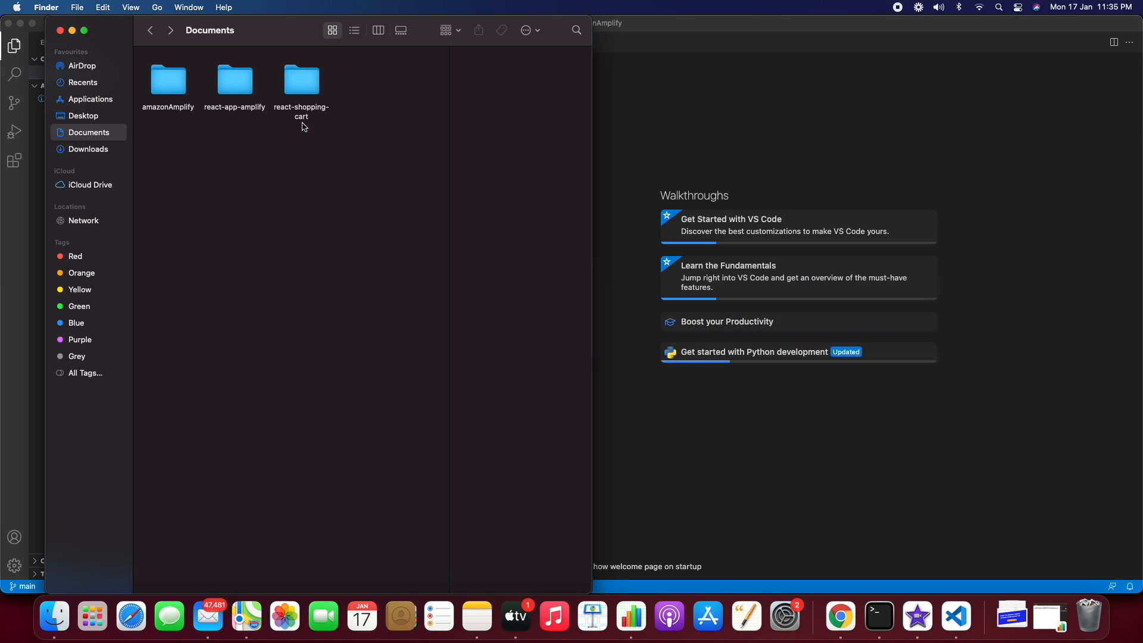
# - Open the react-shopping-cart folder and move node_modules and package-lock.json to the bin
pyautogui.doubleClick(310, 91)
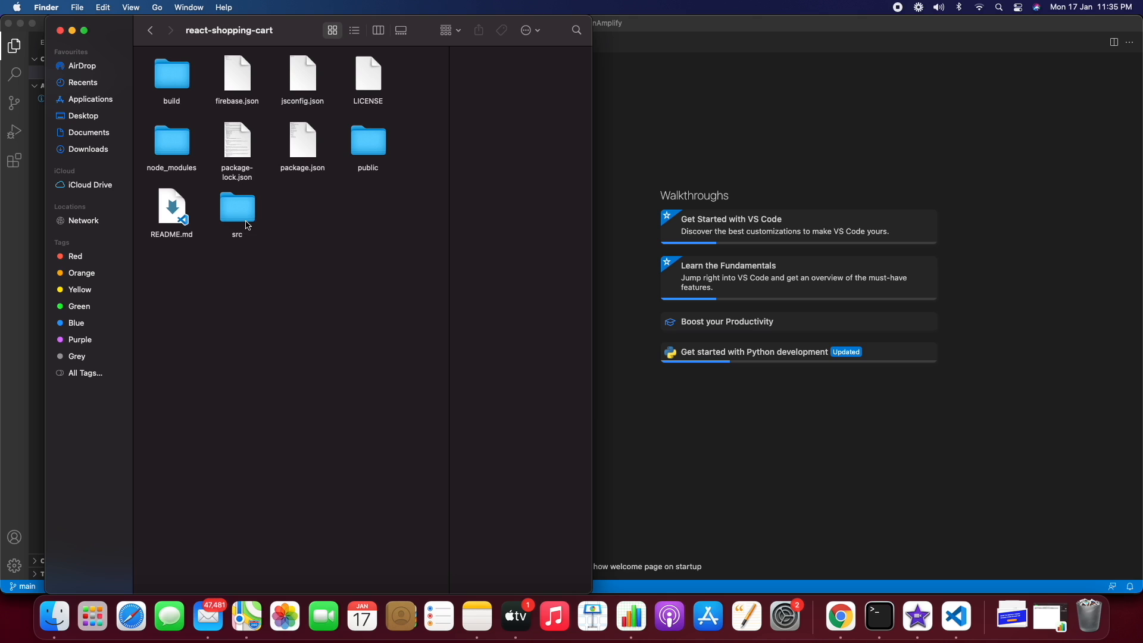
pyautogui.click(179, 153)
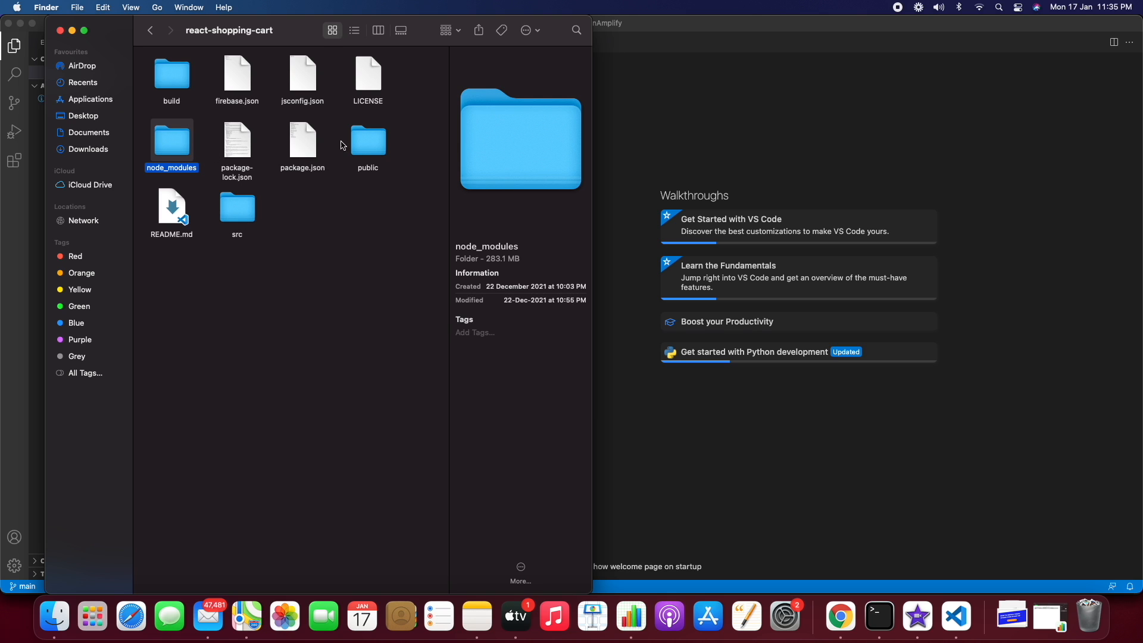
pyautogui.keyDown('super'); pyautogui.click(299, 147); pyautogui.keyUp('super')
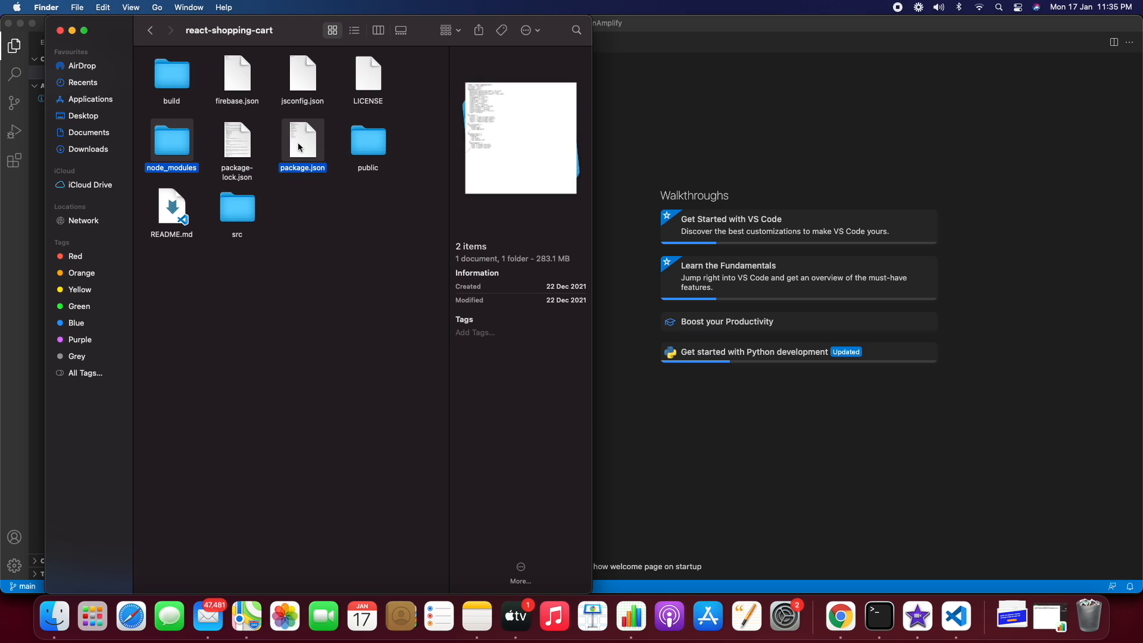
pyautogui.keyDown('super'); pyautogui.click(299, 147); pyautogui.keyUp('super')
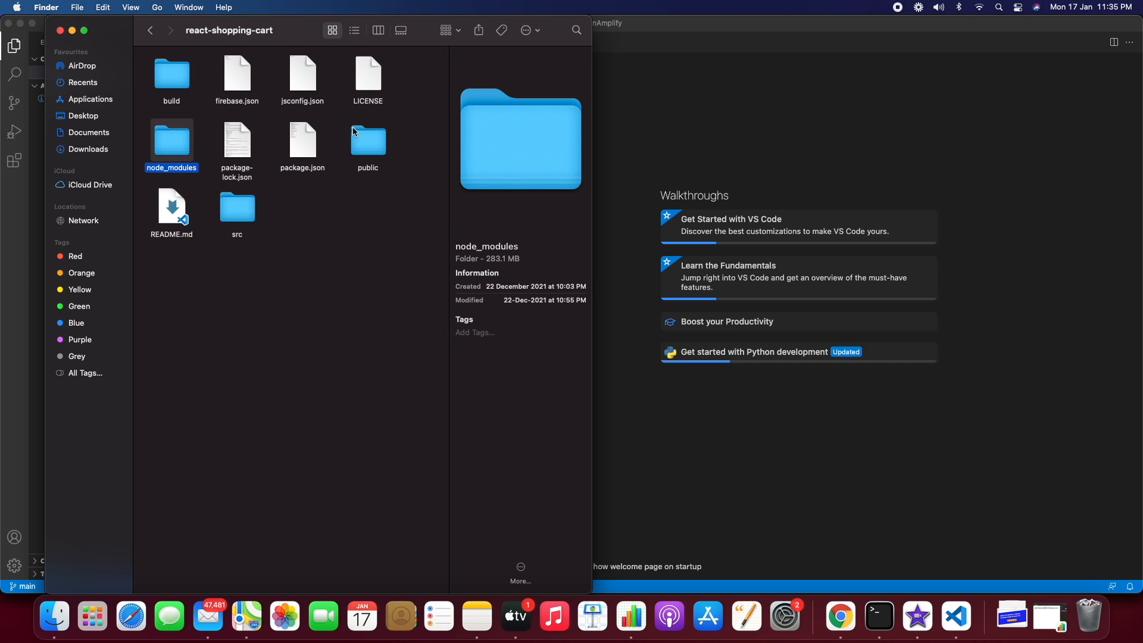
pyautogui.keyDown('super'); pyautogui.click(237, 143); pyautogui.keyUp('super')
pyautogui.rightClick(237, 139)
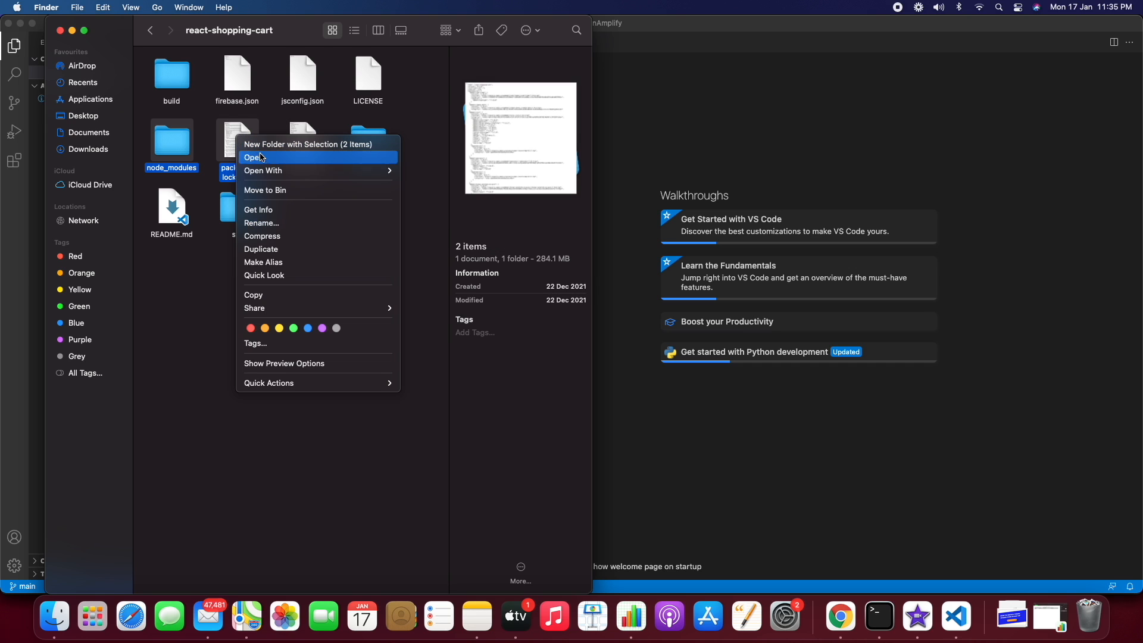
pyautogui.click(265, 190)
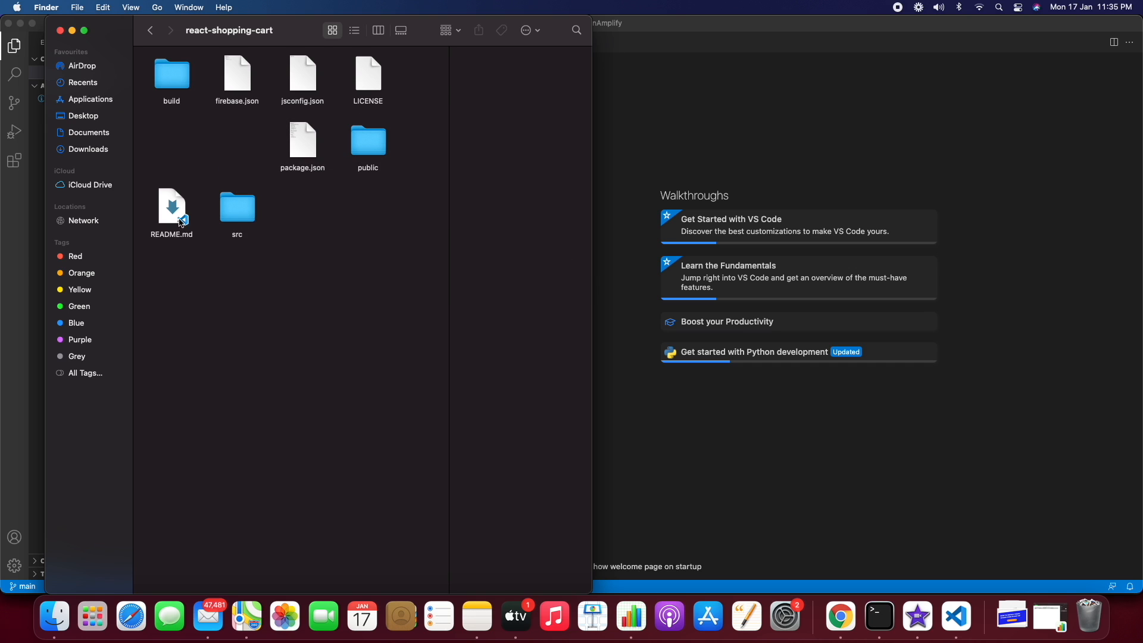
# - Copy build, public, src, firebase.json, jsconfig.json, LICENSE and package.json from react-shopping-cart into the amazonAmplify folder
pyautogui.click(181, 223)
pyautogui.click(238, 209)
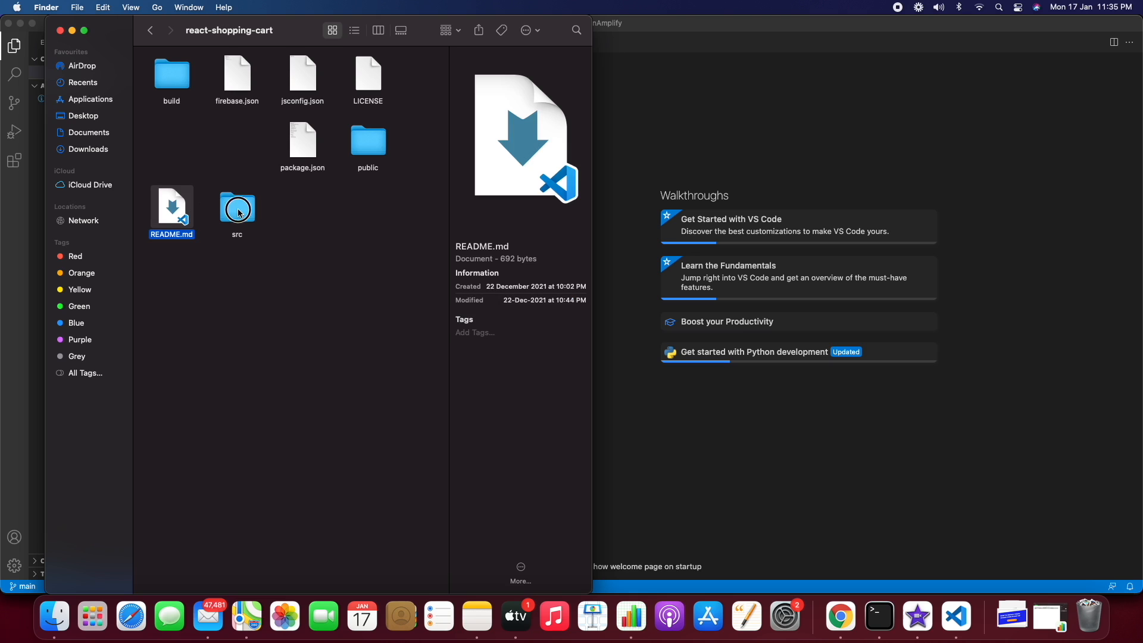
pyautogui.keyDown('super'); pyautogui.click(356, 151); pyautogui.keyUp('super')
pyautogui.keyDown('super'); pyautogui.click(318, 150); pyautogui.keyUp('super')
pyautogui.keyDown('super'); pyautogui.click(364, 91); pyautogui.keyUp('super')
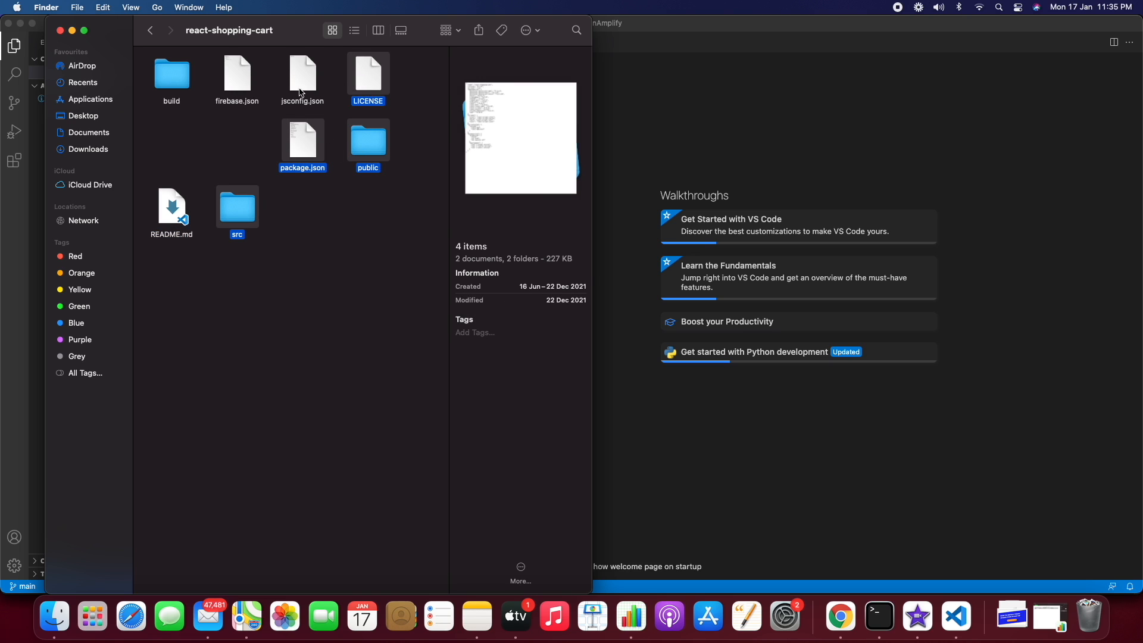
pyautogui.keyDown('super'); pyautogui.click(301, 93); pyautogui.keyUp('super')
pyautogui.keyDown('super'); pyautogui.click(248, 89); pyautogui.keyUp('super')
pyautogui.keyDown('super'); pyautogui.click(162, 90); pyautogui.keyUp('super')
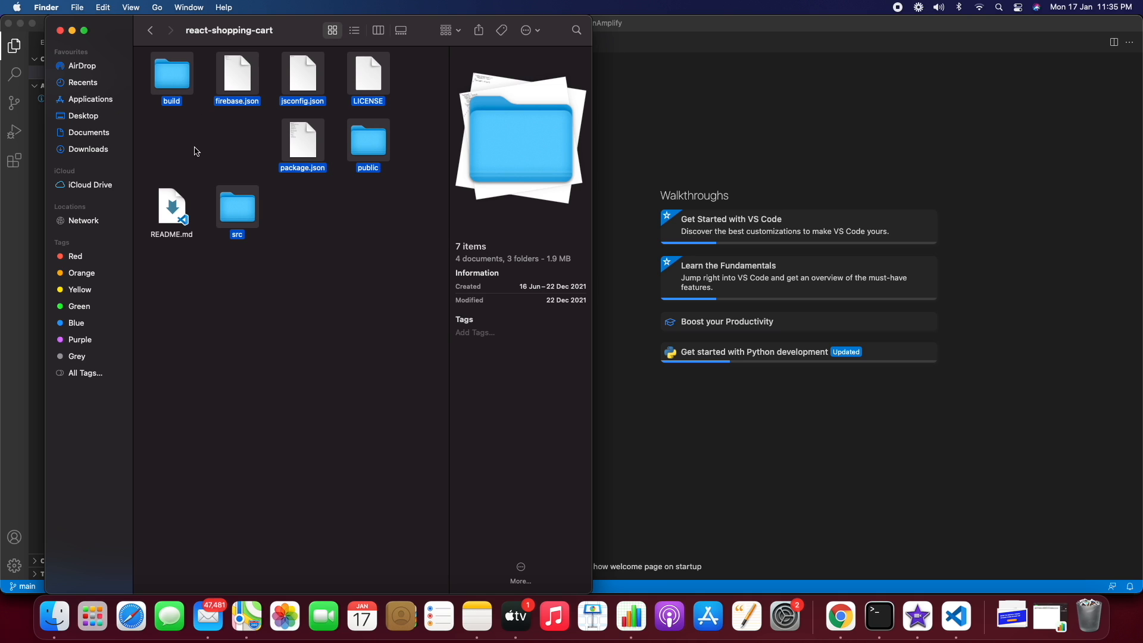
pyautogui.press('super+c')
pyautogui.click(151, 31)
pyautogui.doubleClick(179, 92)
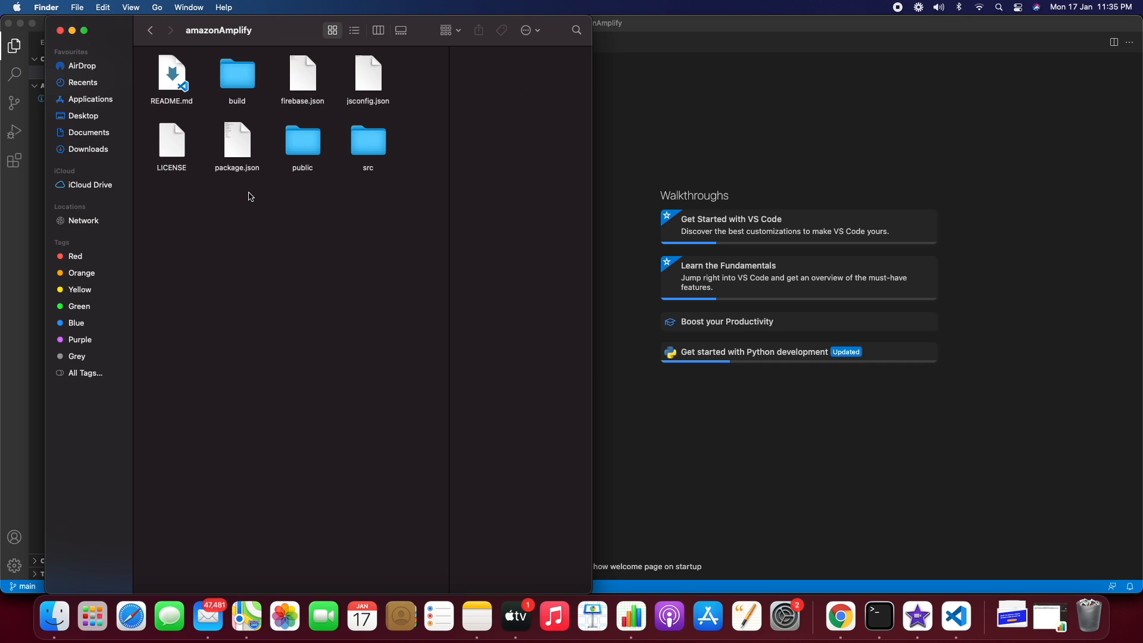
# - Switch to Visual Studio Code, stage all the added project files and run npm i in the terminal
pyautogui.click(669, 171)
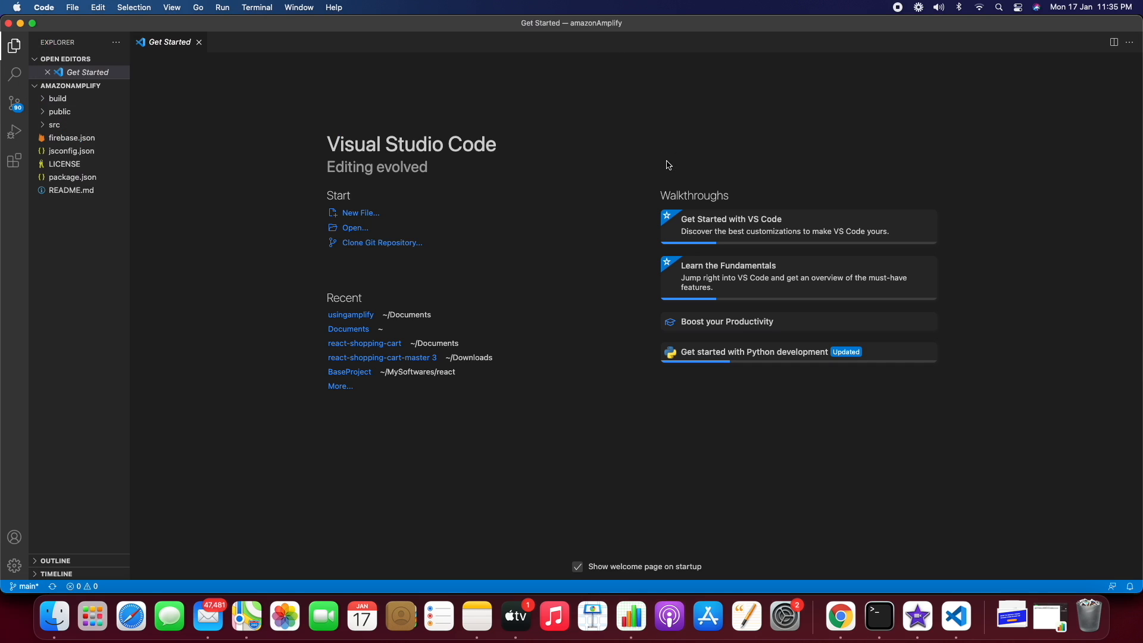
pyautogui.click(16, 107)
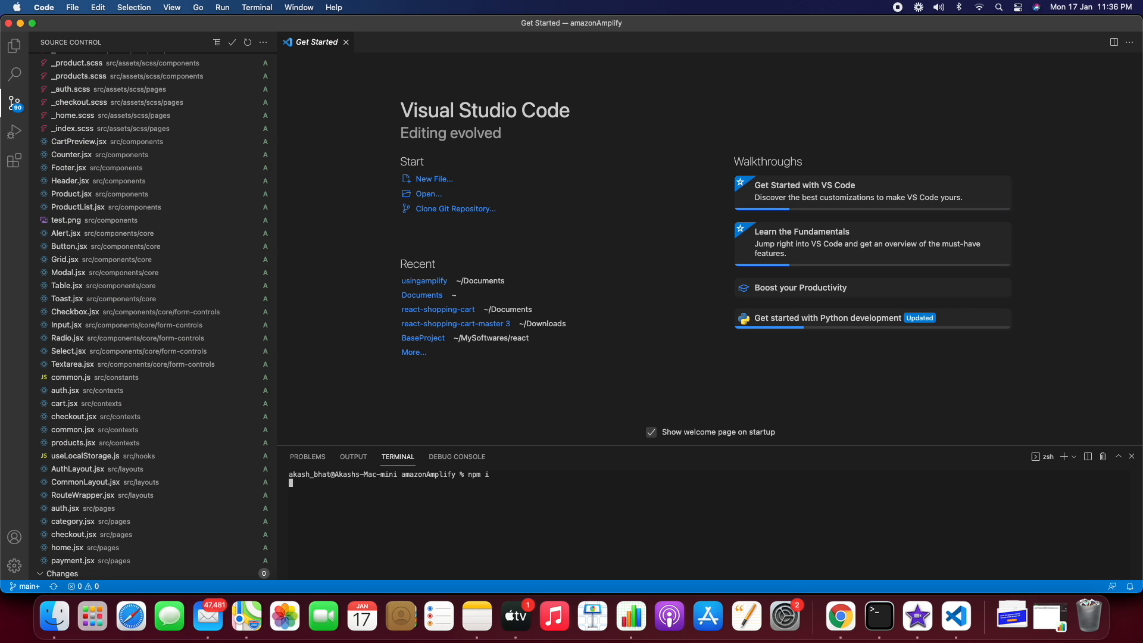
# - Create a new file named .gitignore in the root of the amazonAmplify project
pyautogui.click(13, 46)
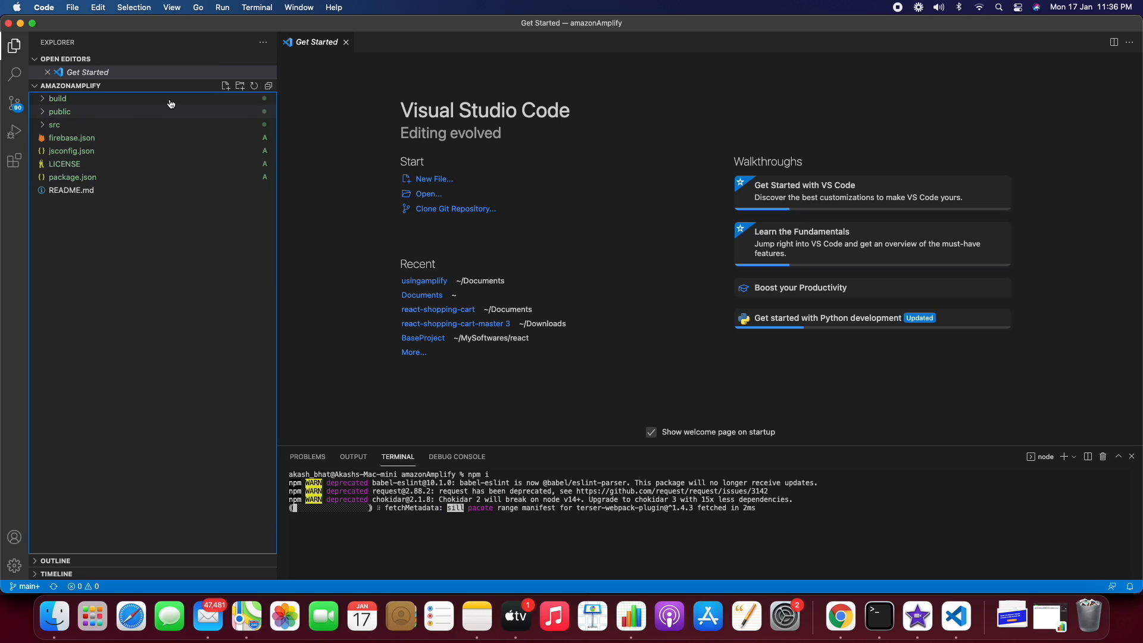
pyautogui.click(226, 85)
pyautogui.write('.')
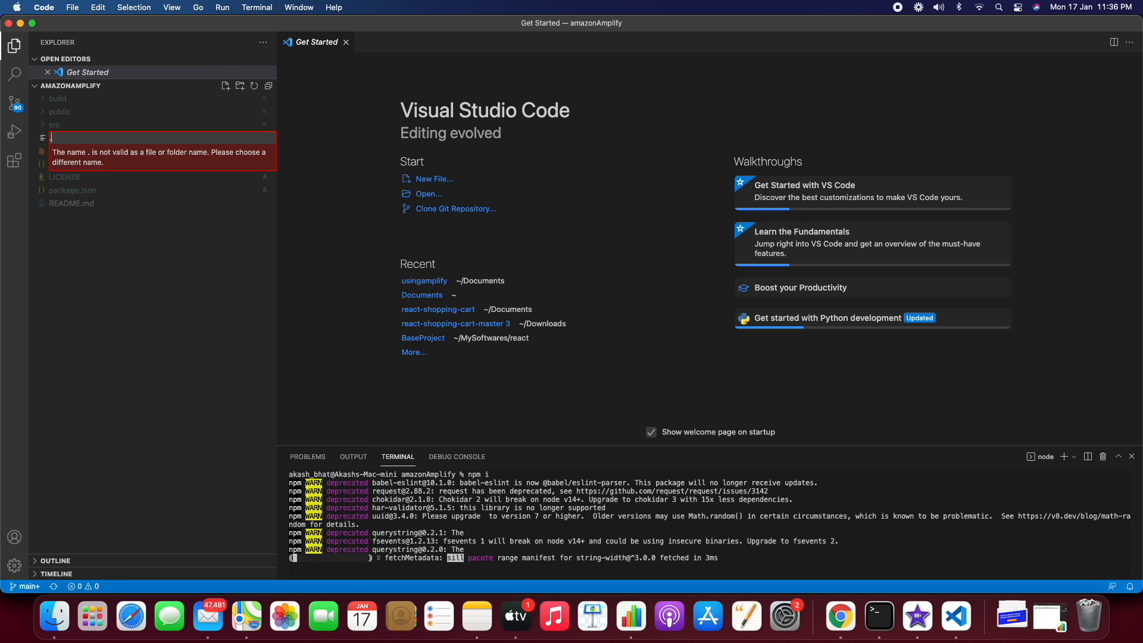
pyautogui.write('gitignore')
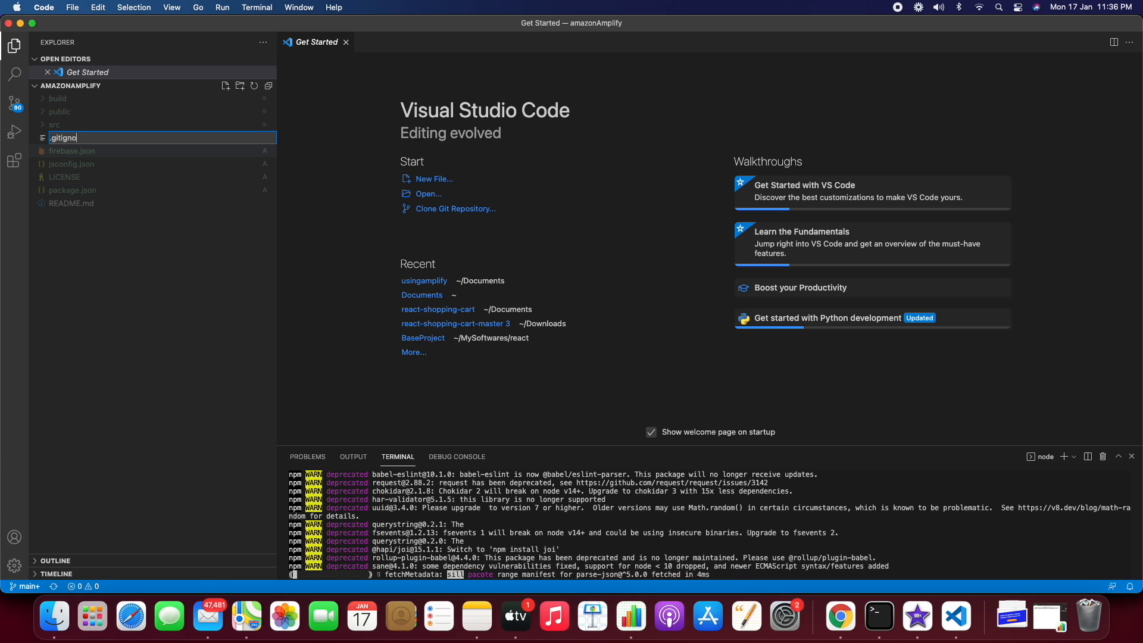
pyautogui.press('Return')
# - Fill .gitignore with /node_modules, /.pnp, .pnp.js and package-lock.json from the Stack Overflow answer open in Chrome, and stage the file
pyautogui.press('super+Tab')
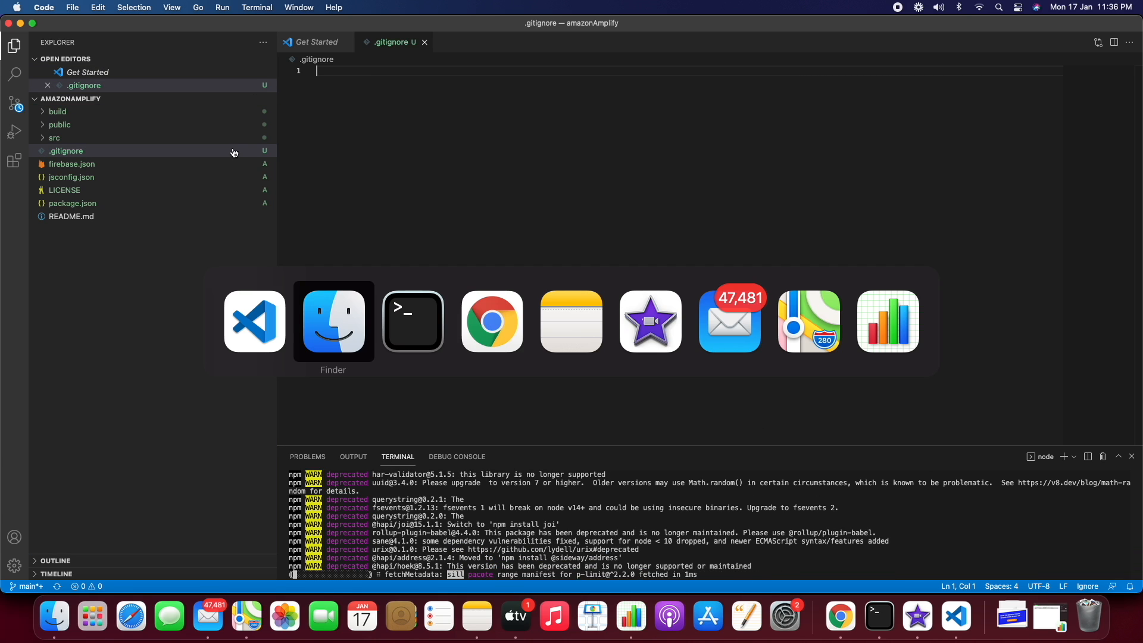
pyautogui.press('super+Tab')
pyautogui.press('super+Tab')
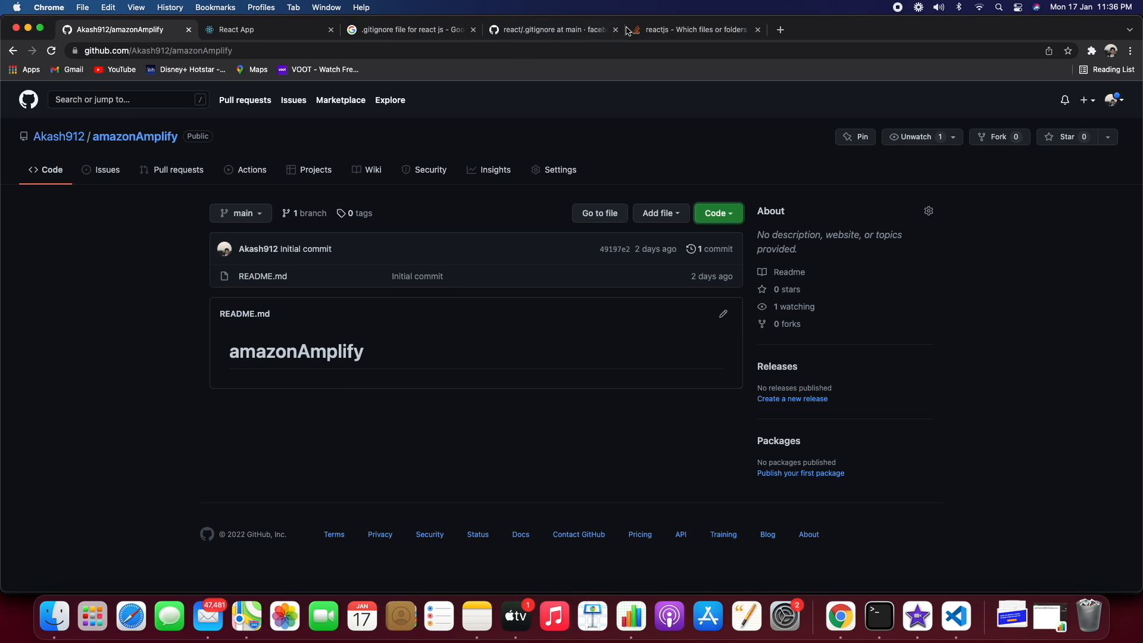
pyautogui.click(659, 32)
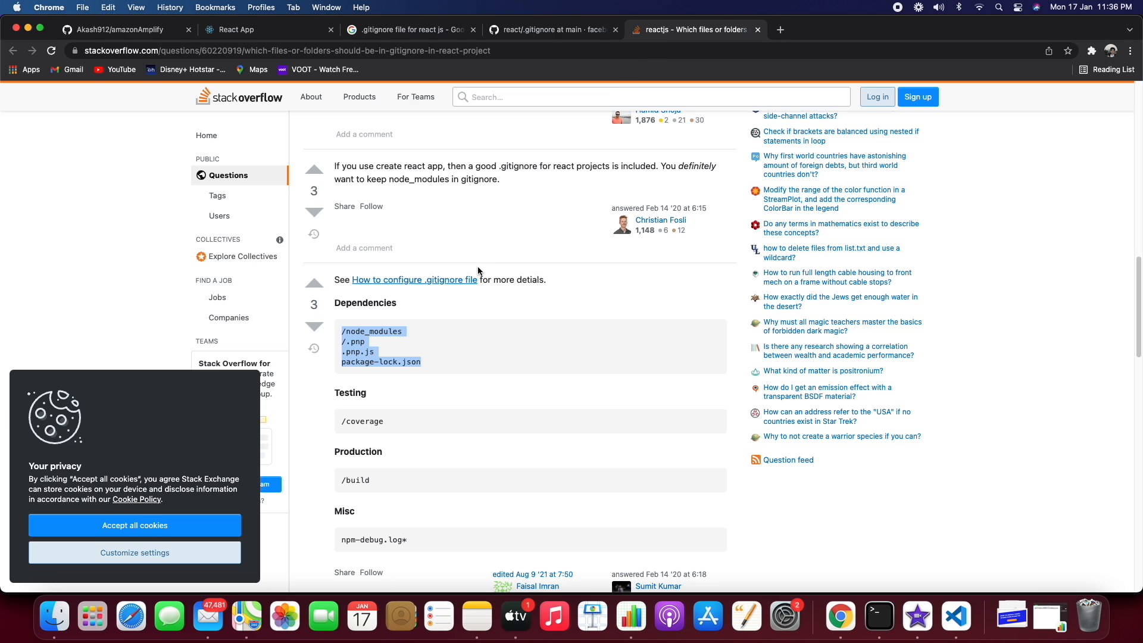
pyautogui.press('super+Tab')
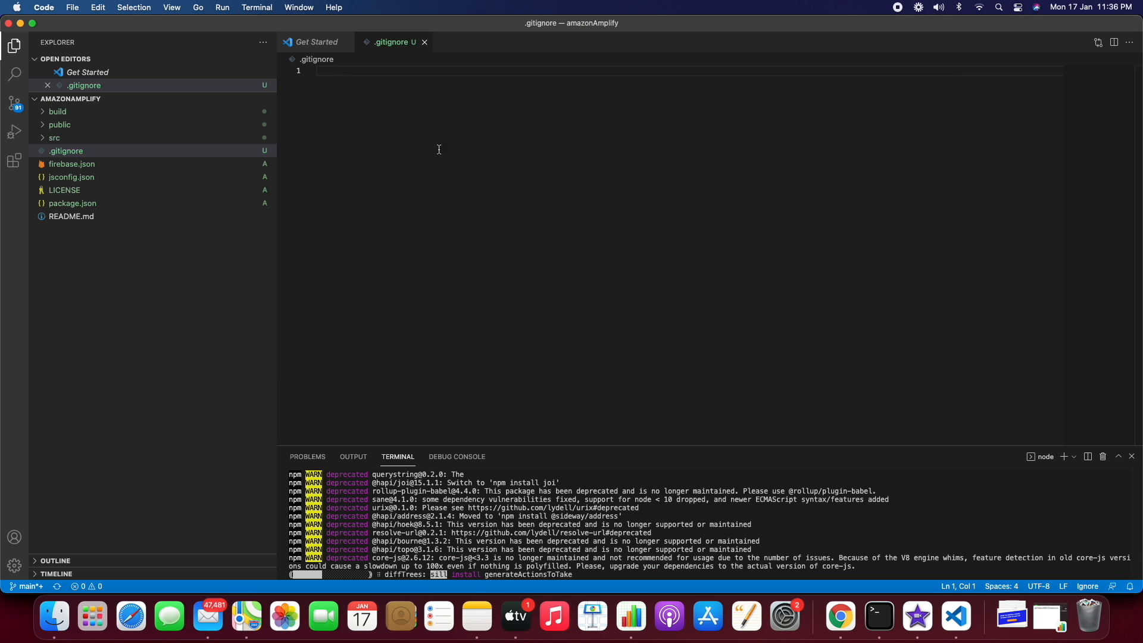
pyautogui.press('super+v')
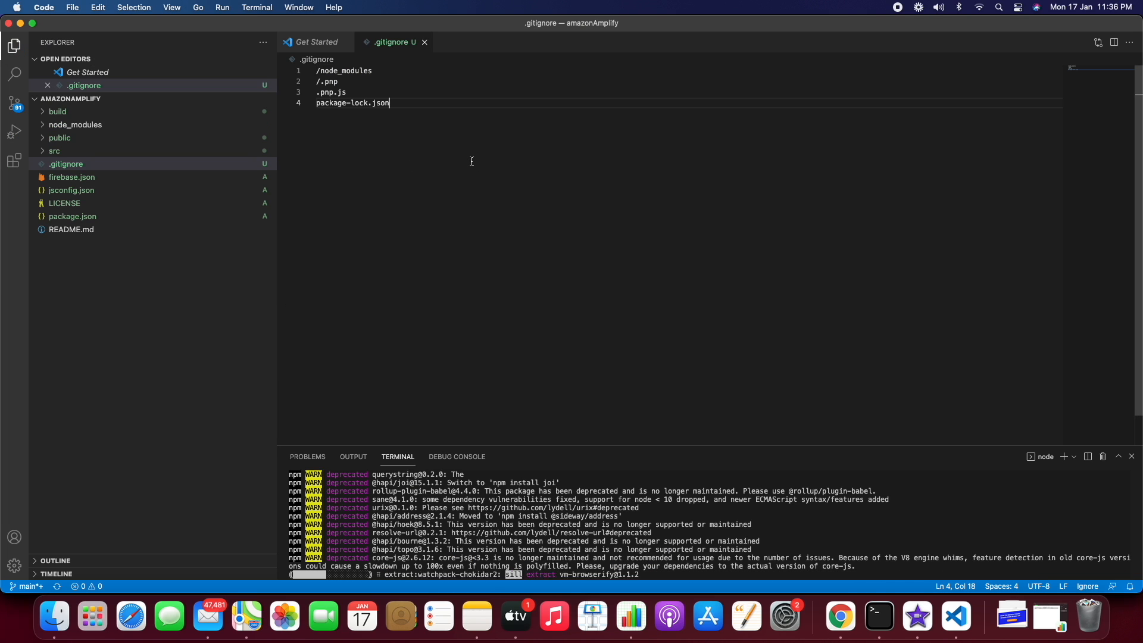
pyautogui.click(17, 107)
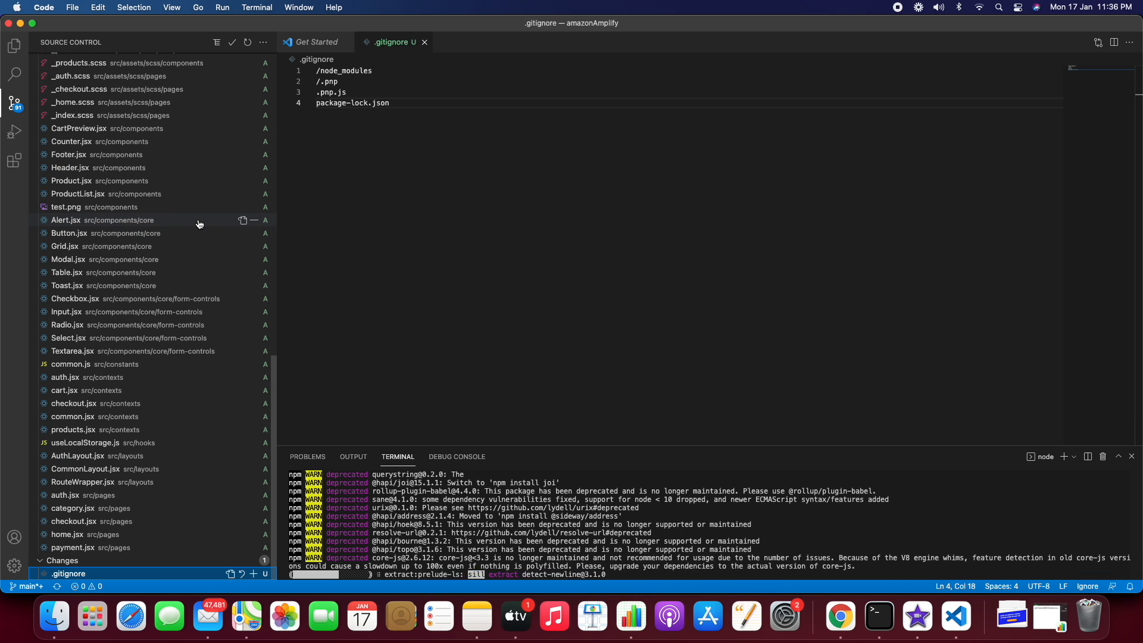
pyautogui.click(253, 574)
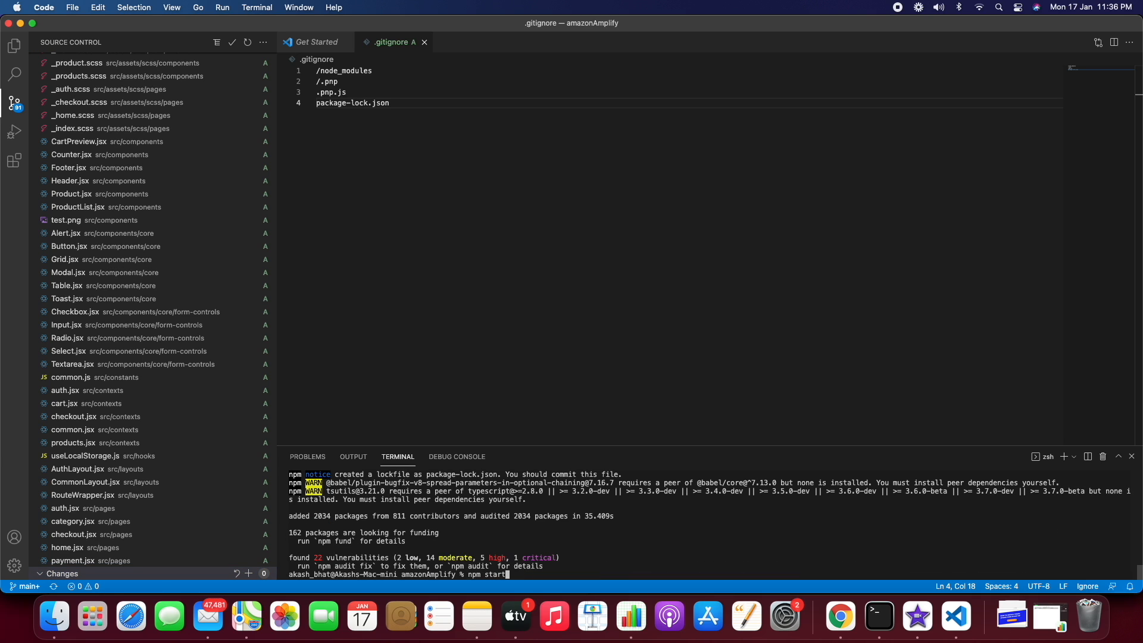
# - Start the app with npm start and look through the shop's product page at localhost:3000 in Chrome
pyautogui.press('Return')
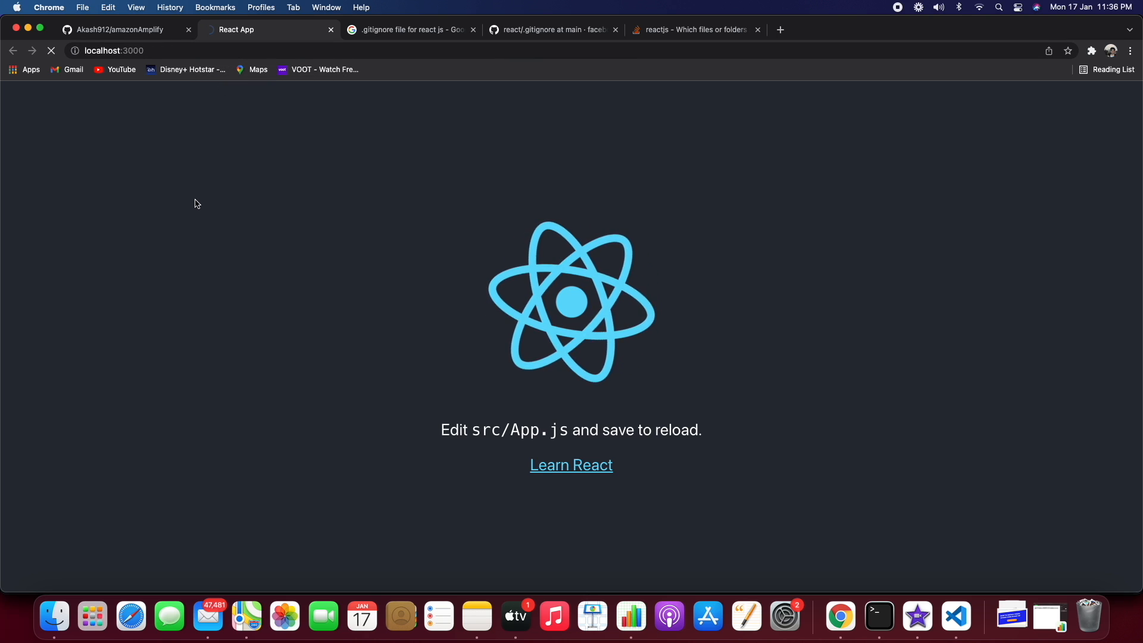
pyautogui.press('super+Tab')
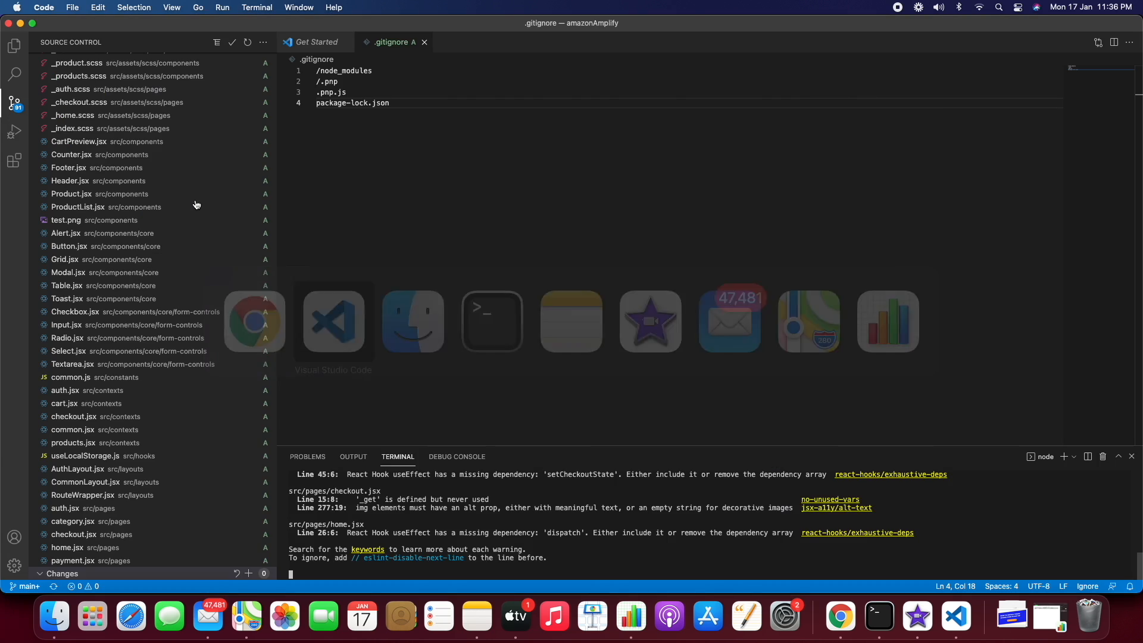
pyautogui.press('super+Tab')
pyautogui.scroll(-20, 299, 316)
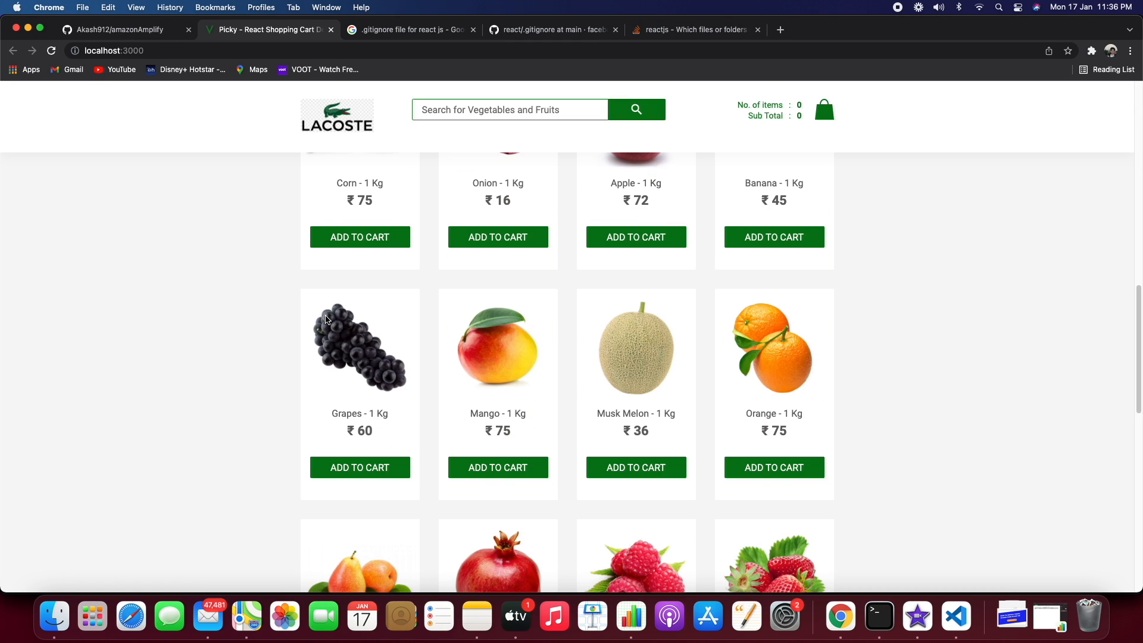
pyautogui.scroll(-3, 326, 320)
pyautogui.scroll(15, 326, 320)
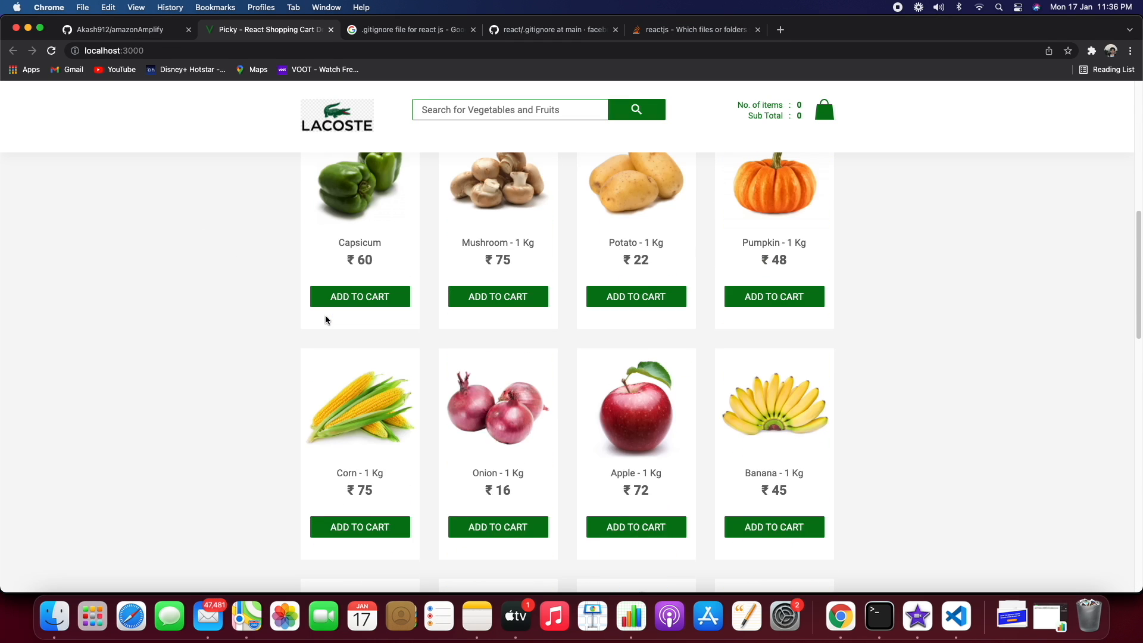
pyautogui.scroll(1, 326, 320)
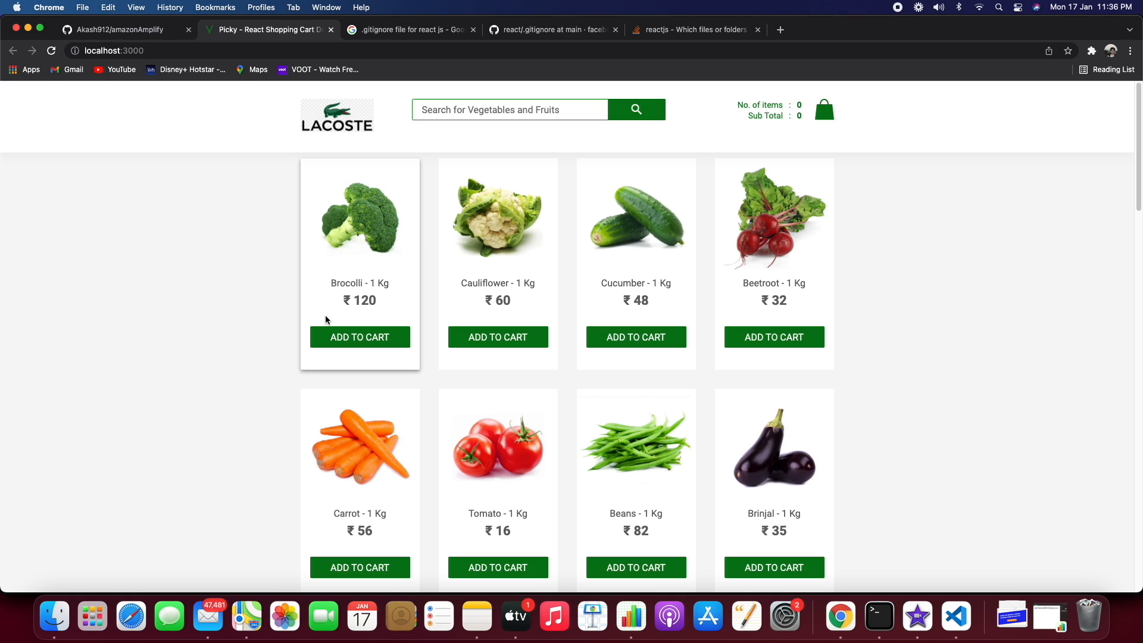
# - Return to Visual Studio Code and commit the staged changes to main with the message "First Commit"
pyautogui.press('super+Tab')
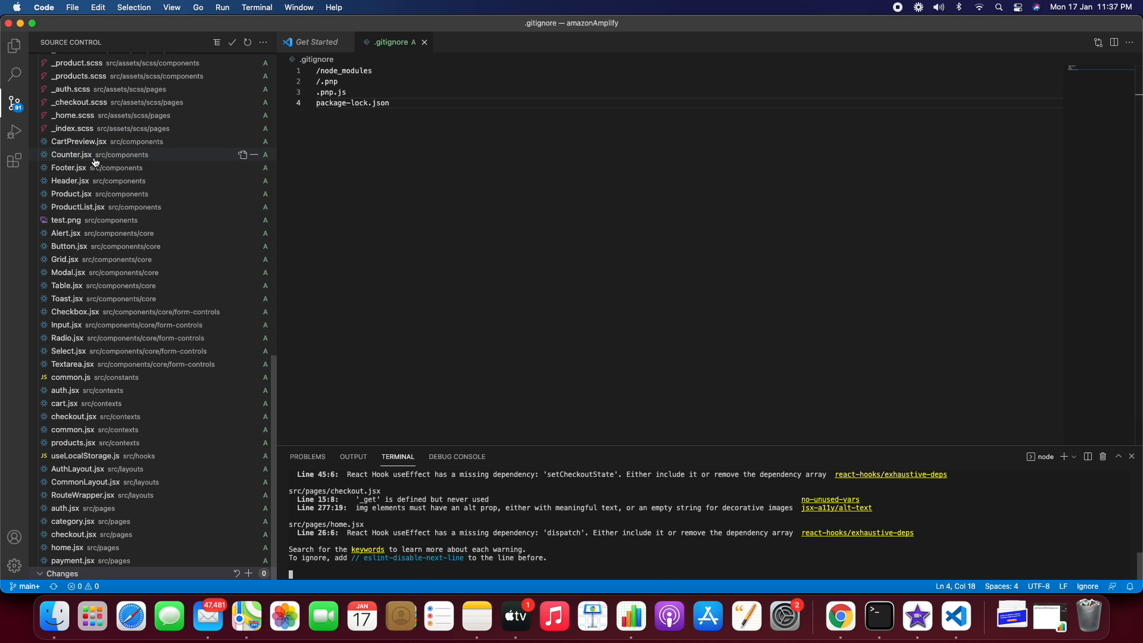
pyautogui.click(10, 104)
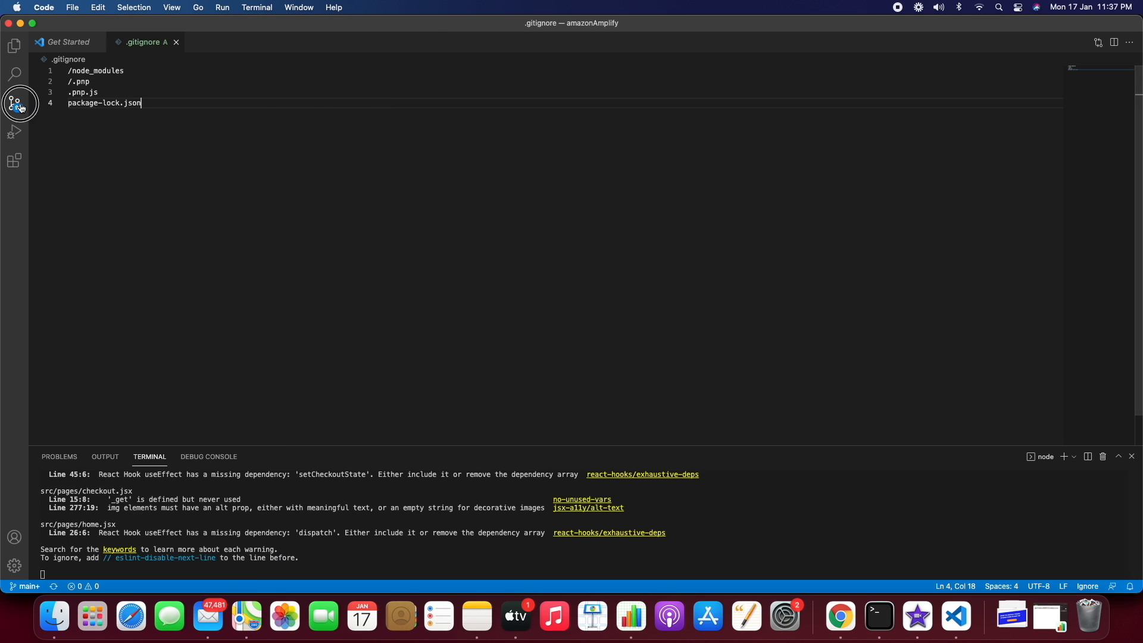
pyautogui.click(10, 104)
pyautogui.click(233, 43)
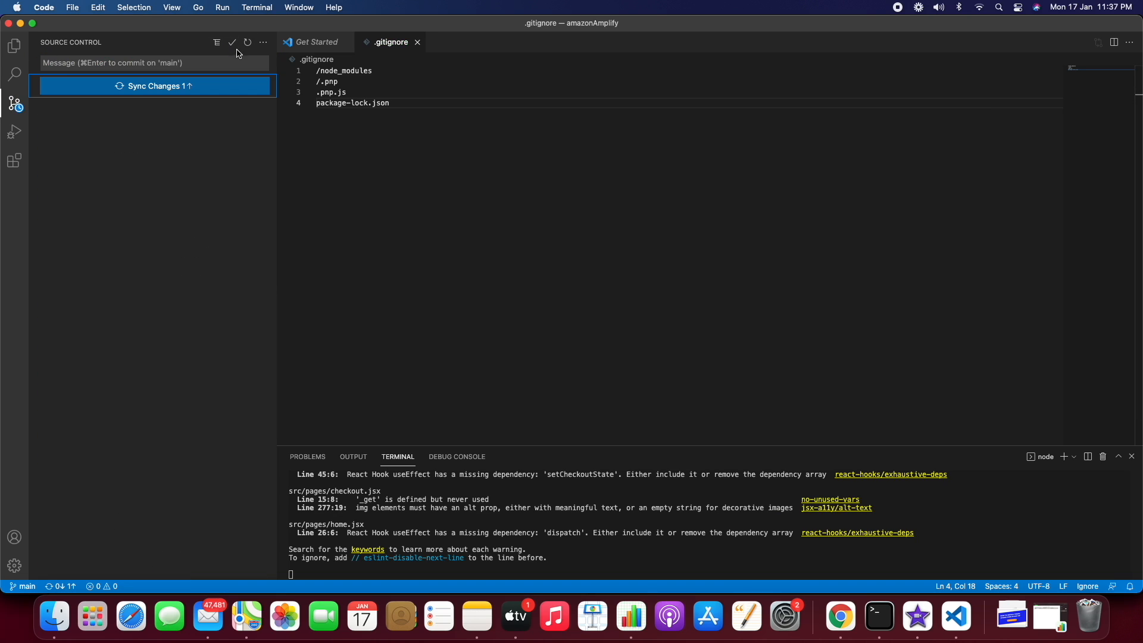
# - Sync the commit on main with the remote GitHub repository and accept the confirmation
pyautogui.click(170, 96)
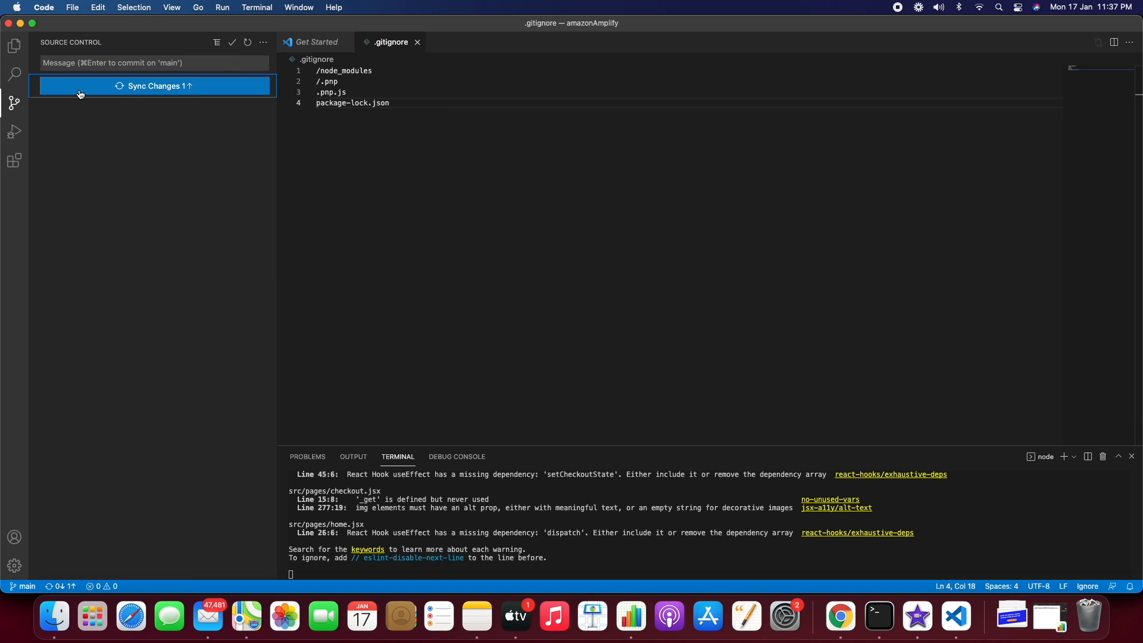
pyautogui.click(14, 104)
pyautogui.click(14, 105)
pyautogui.click(161, 86)
pyautogui.click(550, 334)
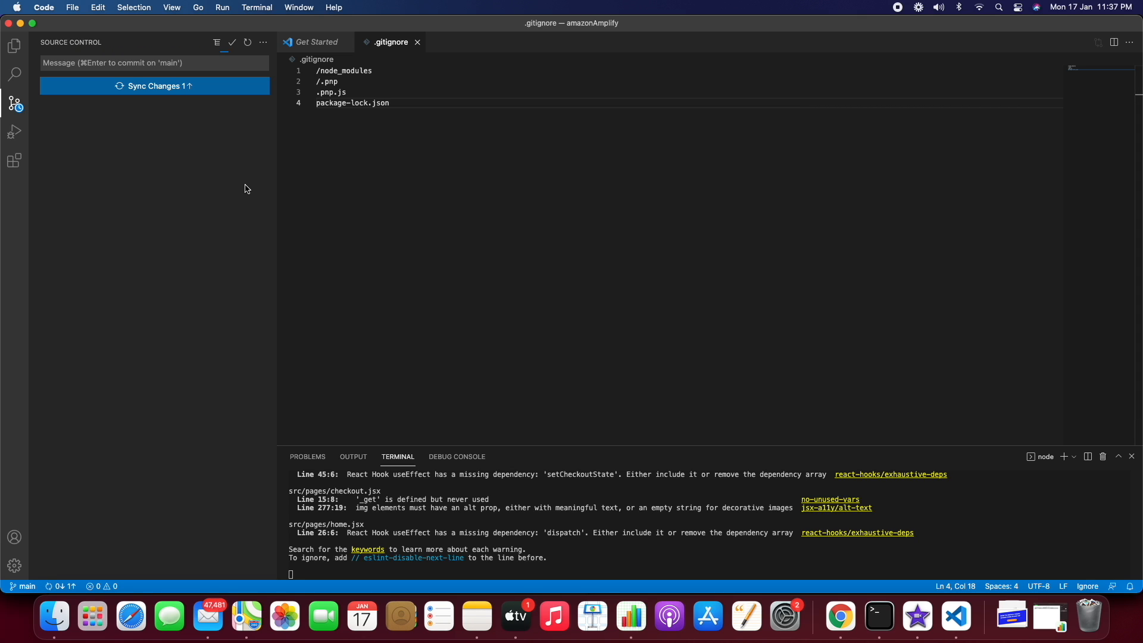
# - Switch to Chrome and reload the amazonAmplify repository page on GitHub to check the pushed files
pyautogui.press('super+Tab')
pyautogui.click(393, 30)
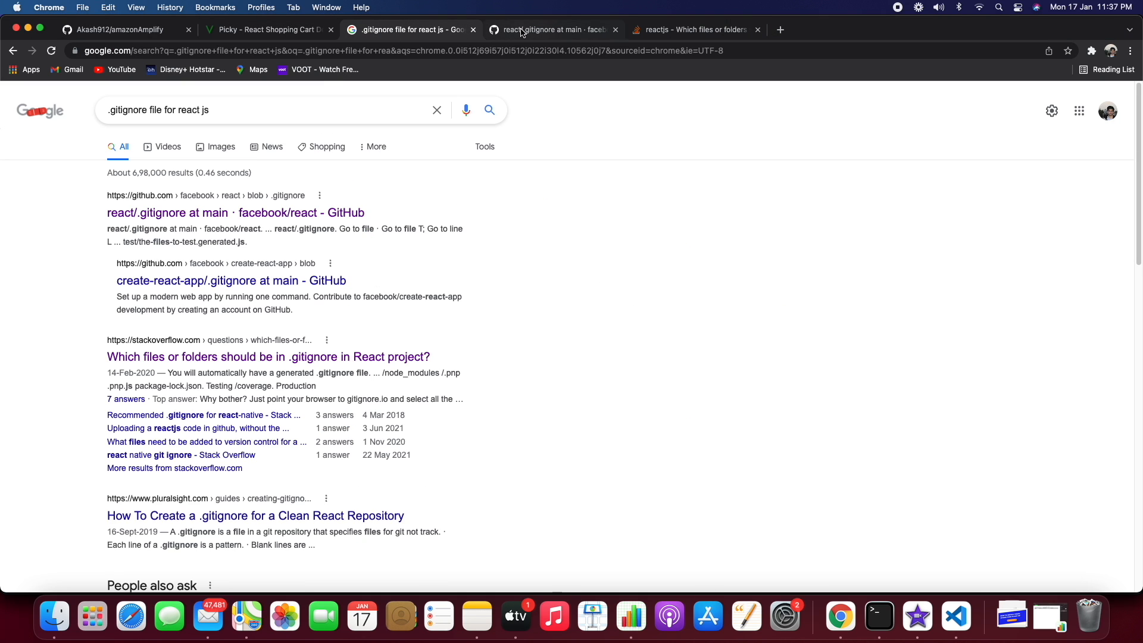
pyautogui.click(521, 31)
pyautogui.click(153, 33)
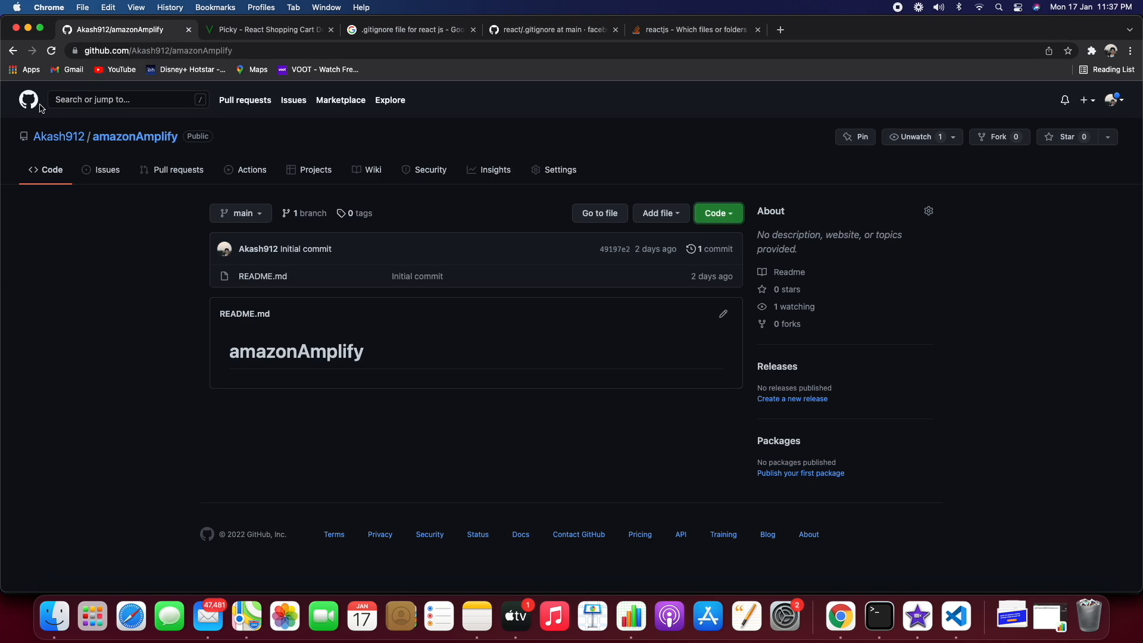
pyautogui.click(51, 51)
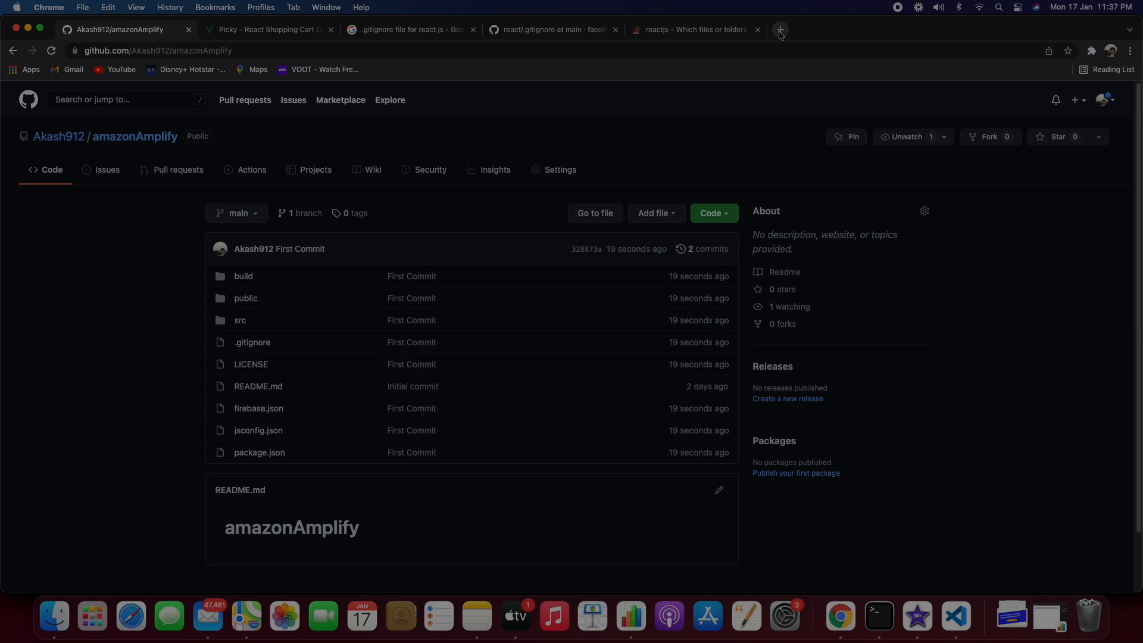
# - Search for "aws console sign in" in a new tab, open the AWS Management Console page and sign in to the console
pyautogui.press('super+t')
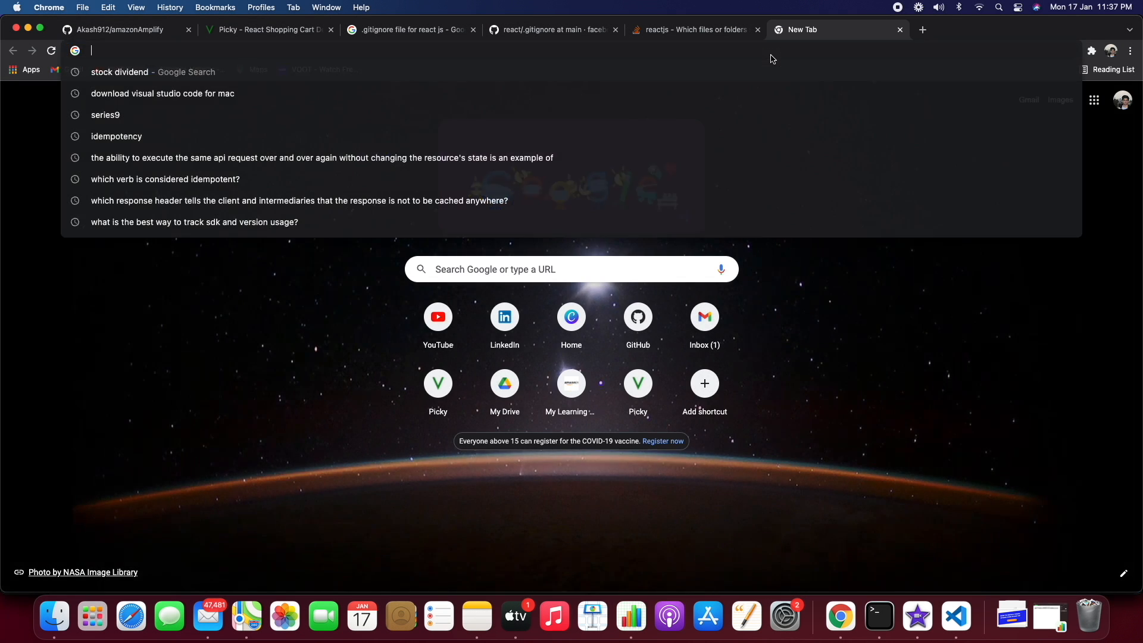
pyautogui.write('aws')
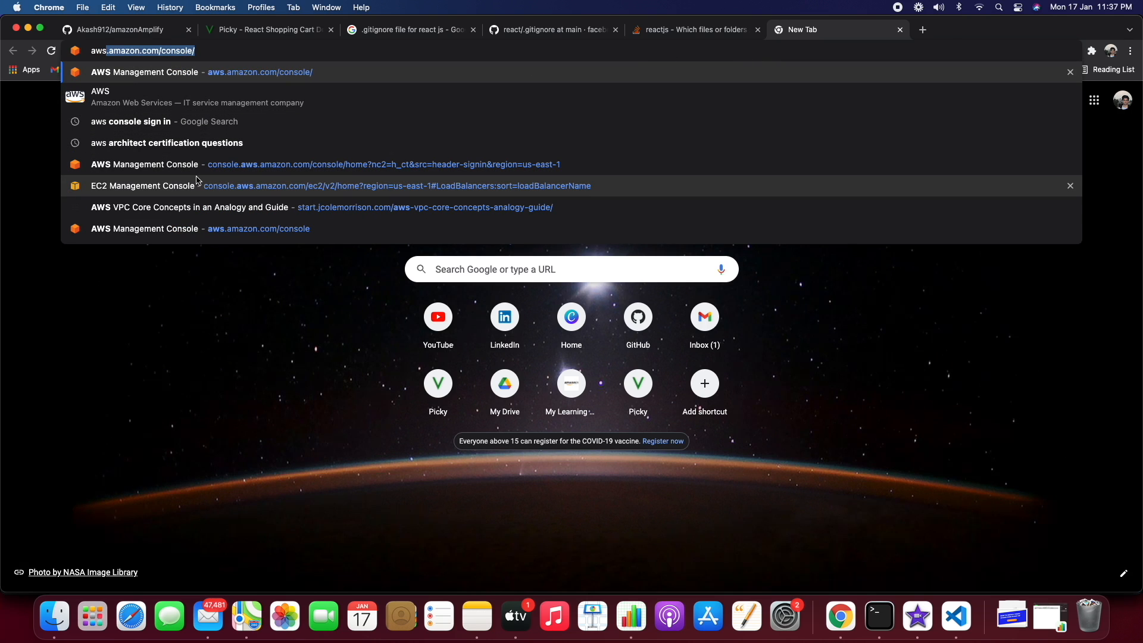
pyautogui.write(' consol')
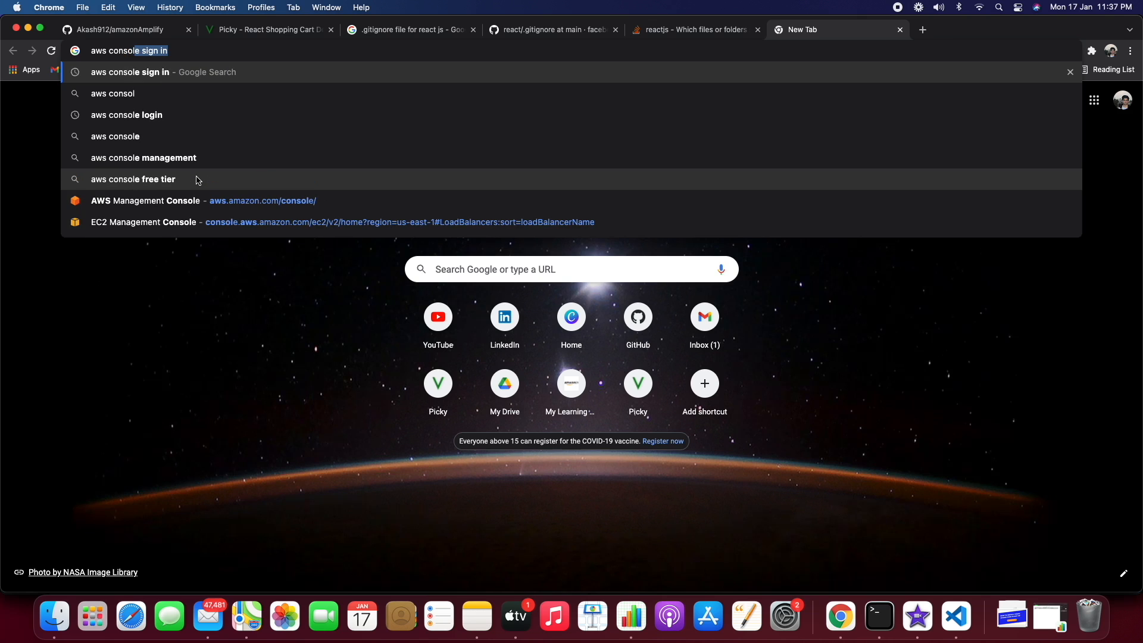
pyautogui.write('e sign in')
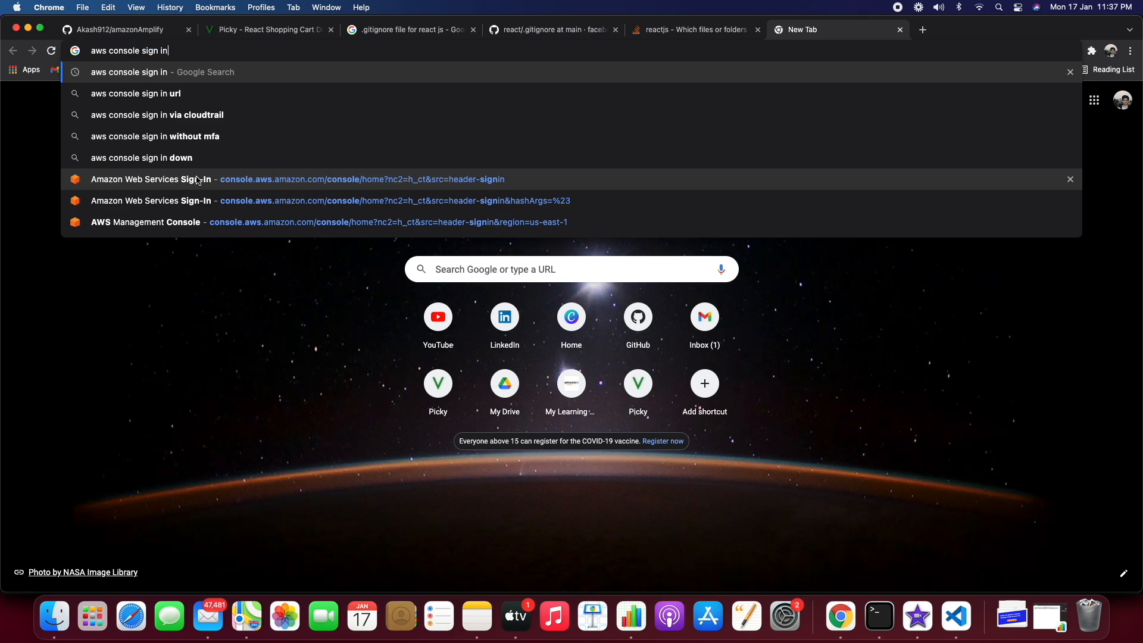
pyautogui.press('Return')
pyautogui.click(178, 219)
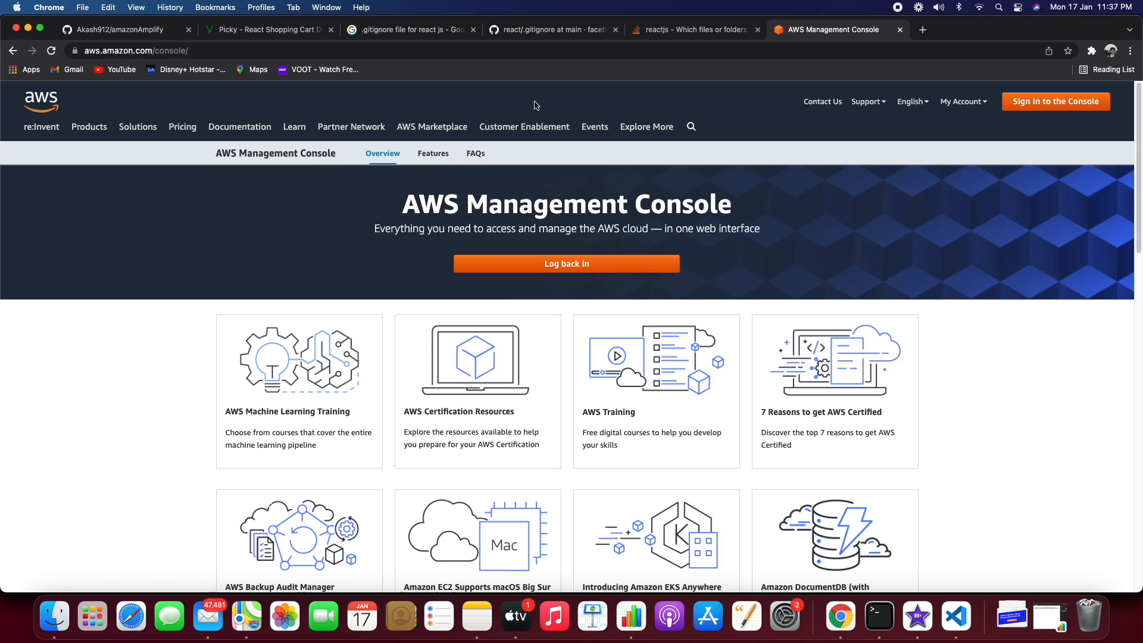
pyautogui.click(1008, 105)
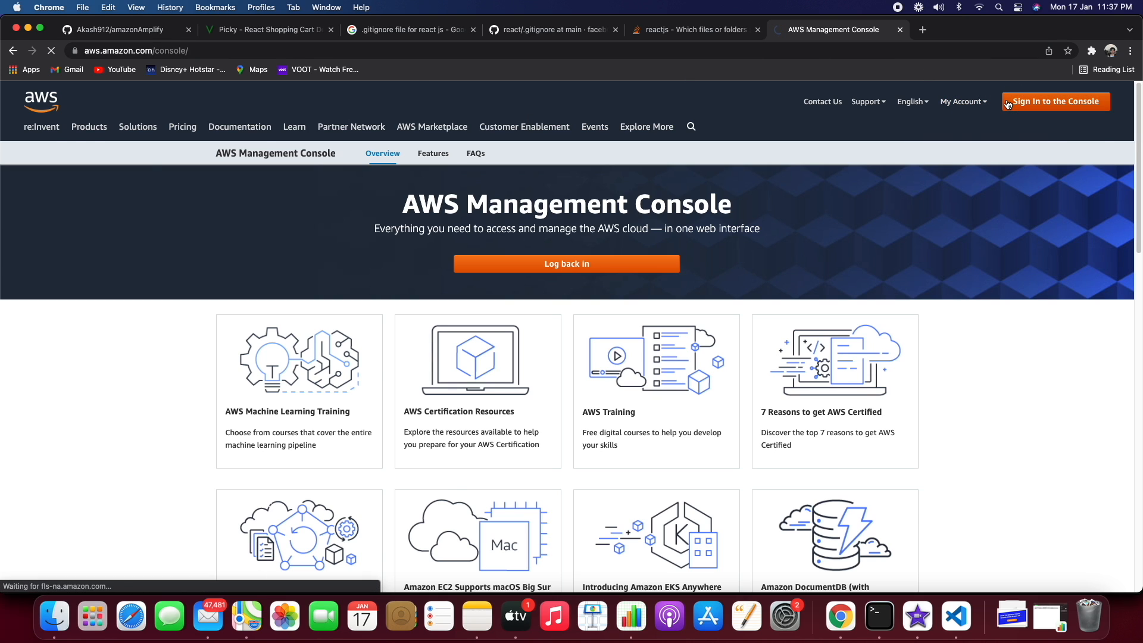
# - Find the AWS Amplify service with the search "ampli" and get started with Amplify Hosting
pyautogui.write('ampli')
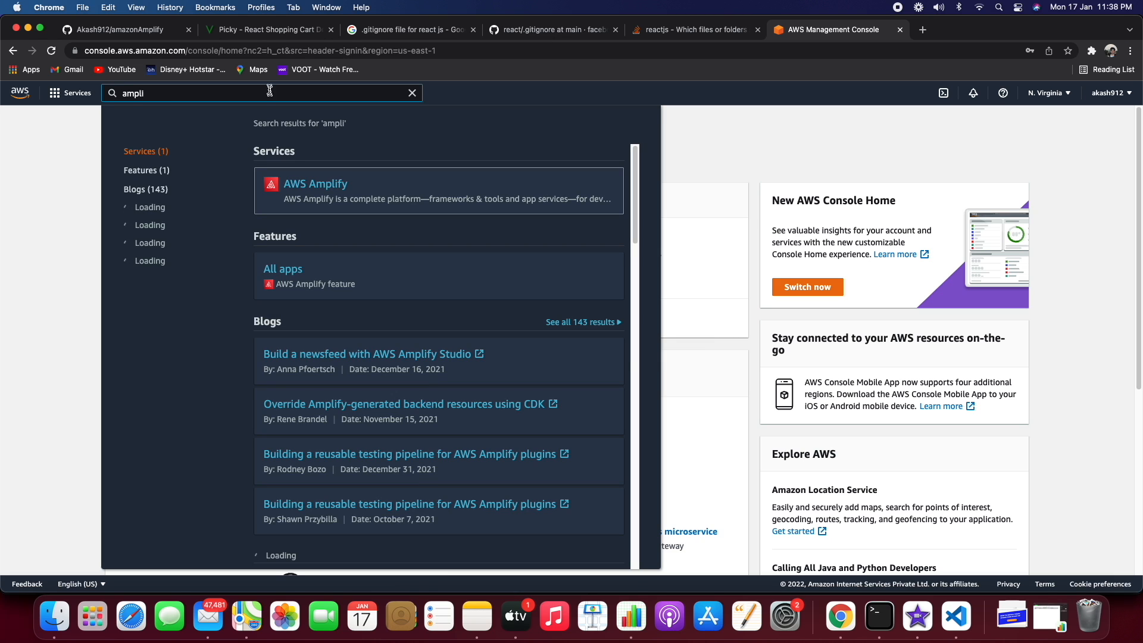
pyautogui.click(322, 190)
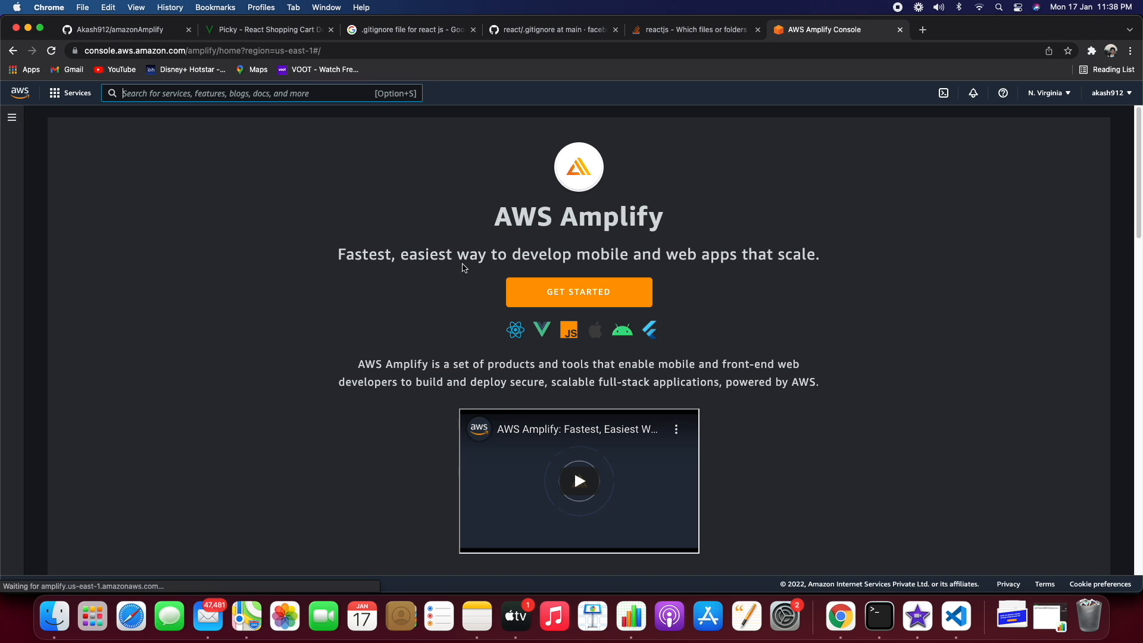
pyautogui.click(583, 299)
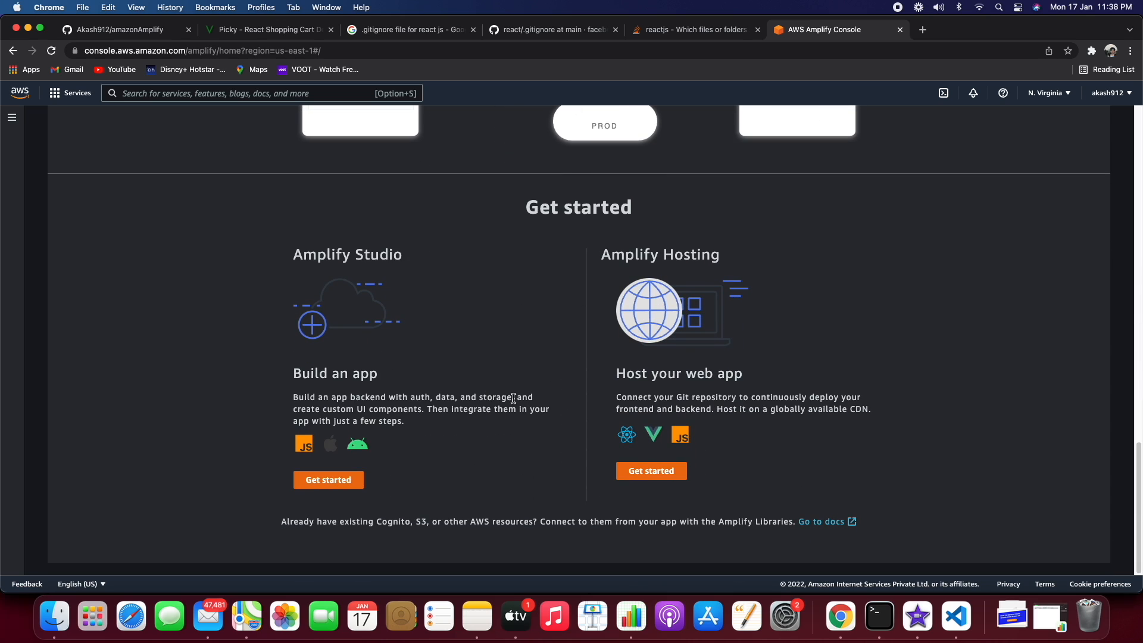
pyautogui.click(649, 472)
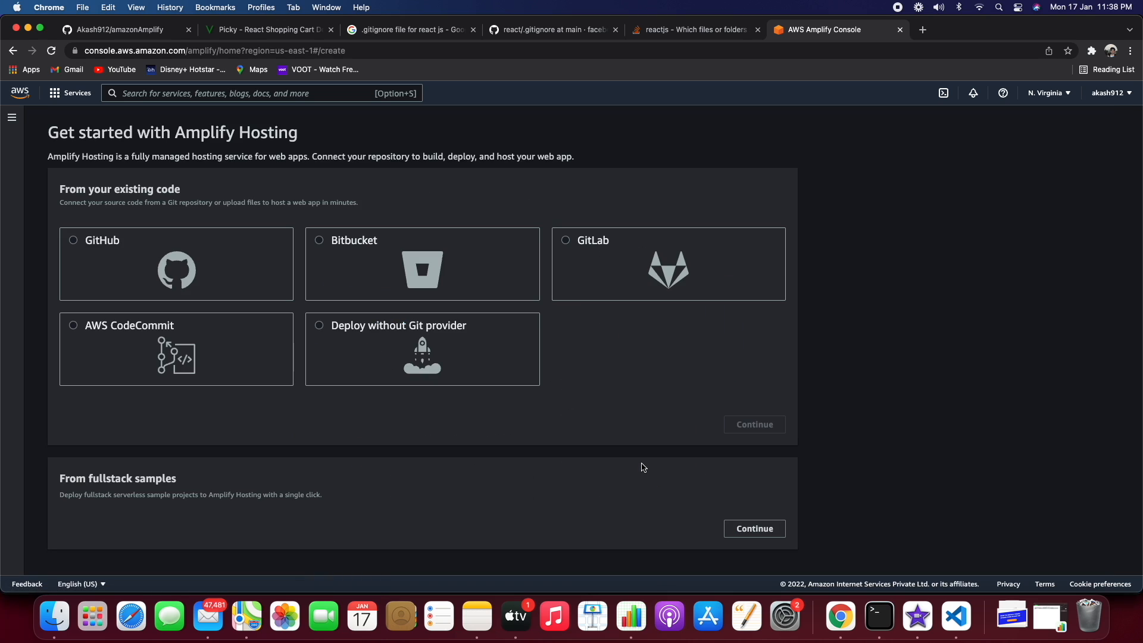
# - Choose GitHub as the source of the existing code and continue to the repository setup
pyautogui.click(117, 250)
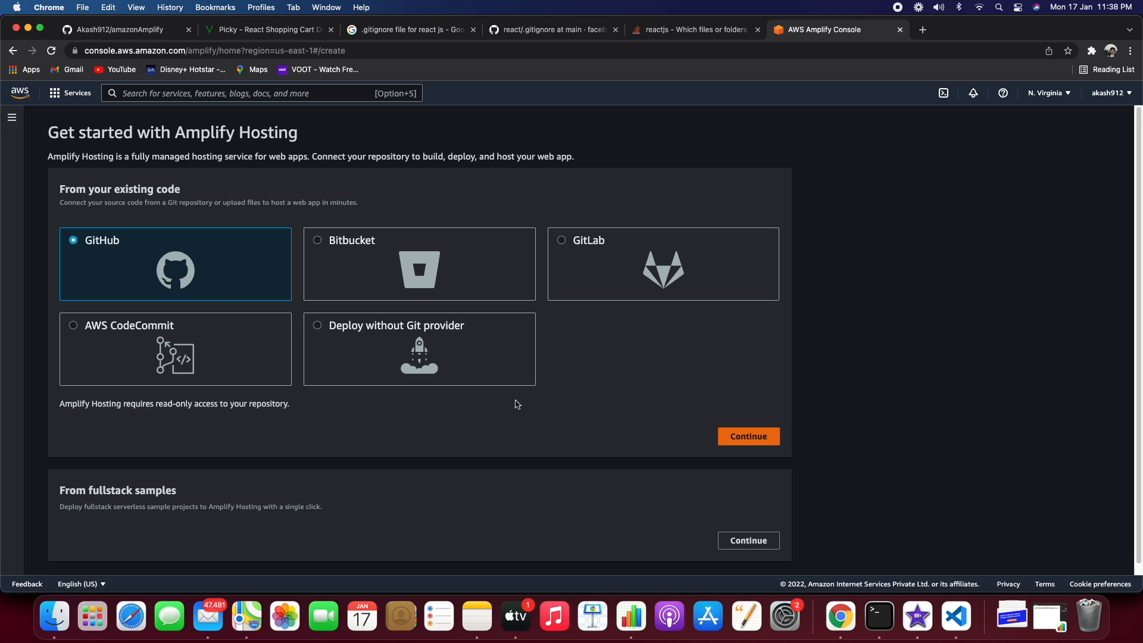
pyautogui.scroll(-1, 464, 387)
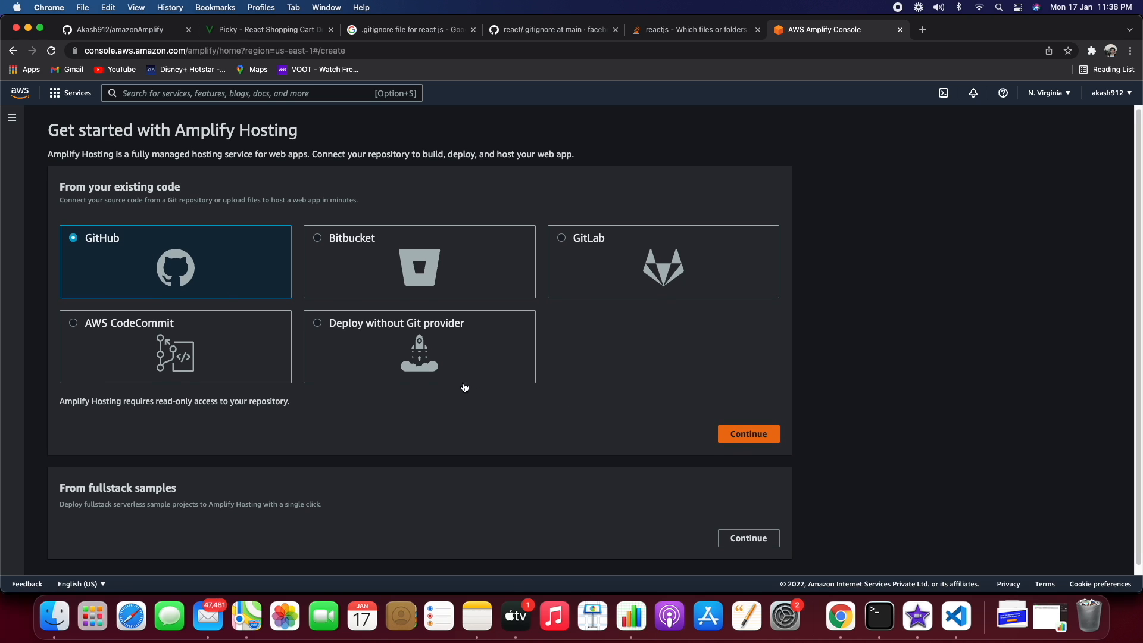
pyautogui.click(749, 436)
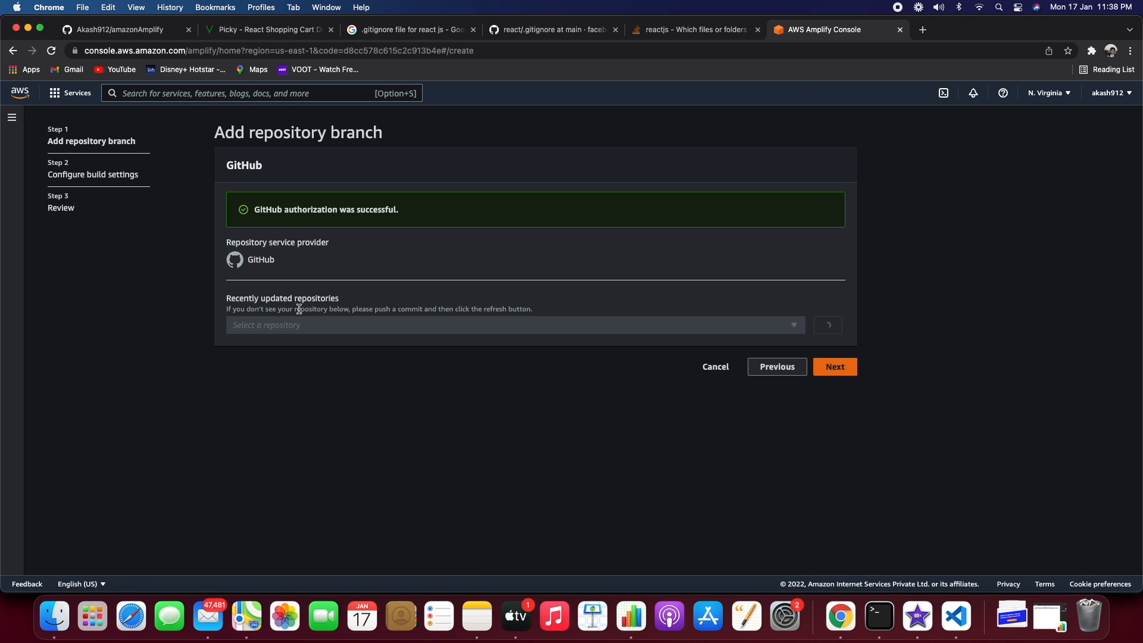
# - Select the amazonAmplify repository with its main branch and proceed to the build settings
pyautogui.click(282, 329)
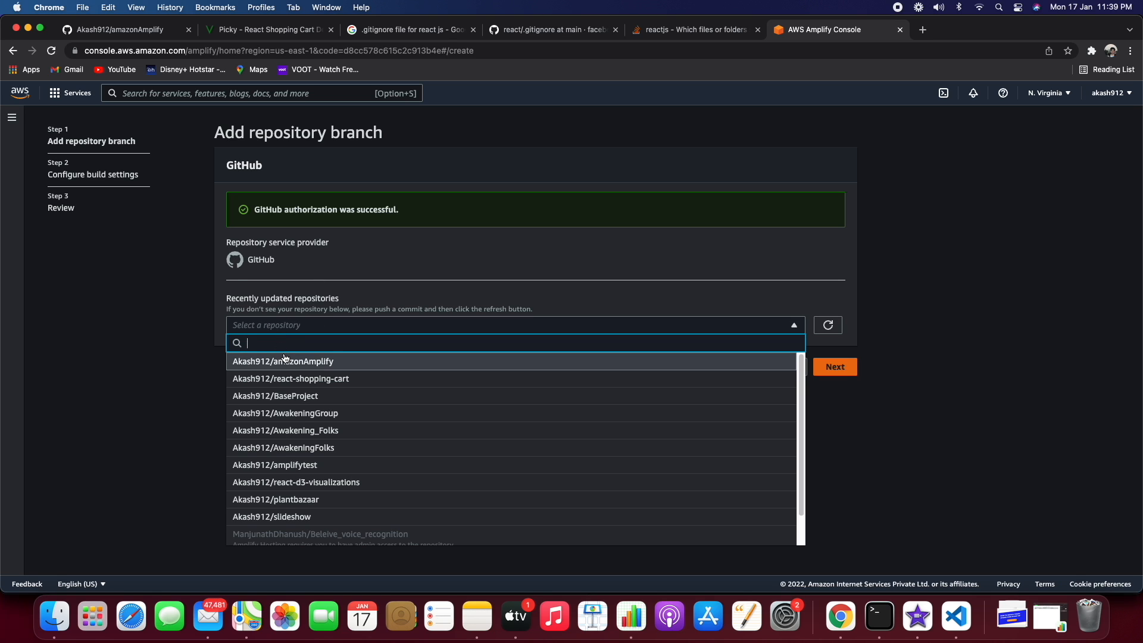
pyautogui.click(285, 359)
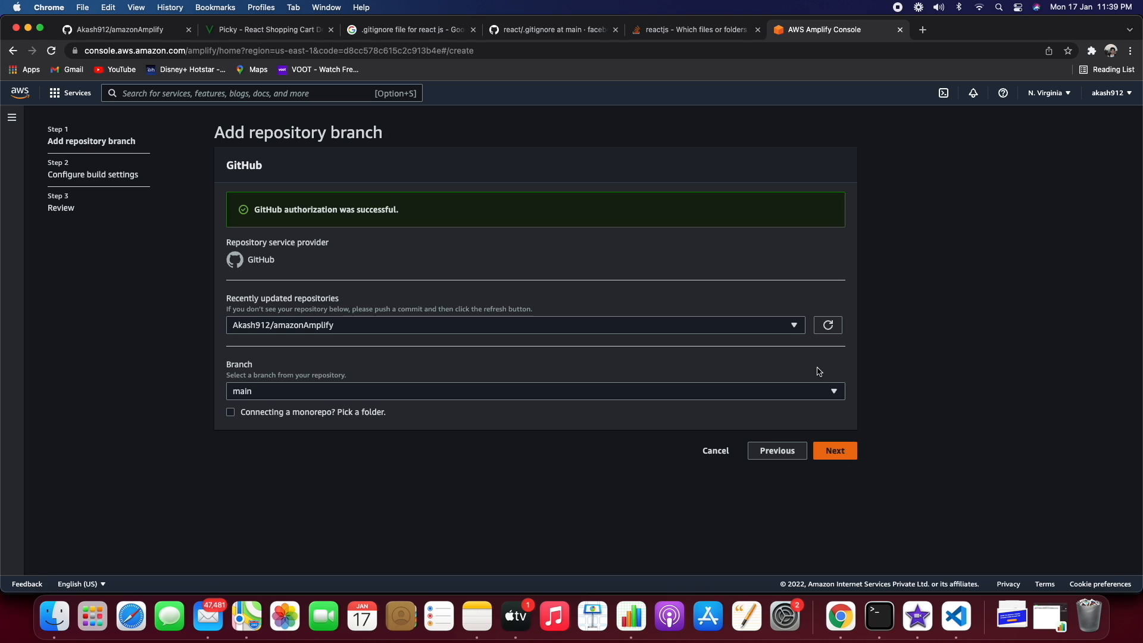
pyautogui.click(441, 395)
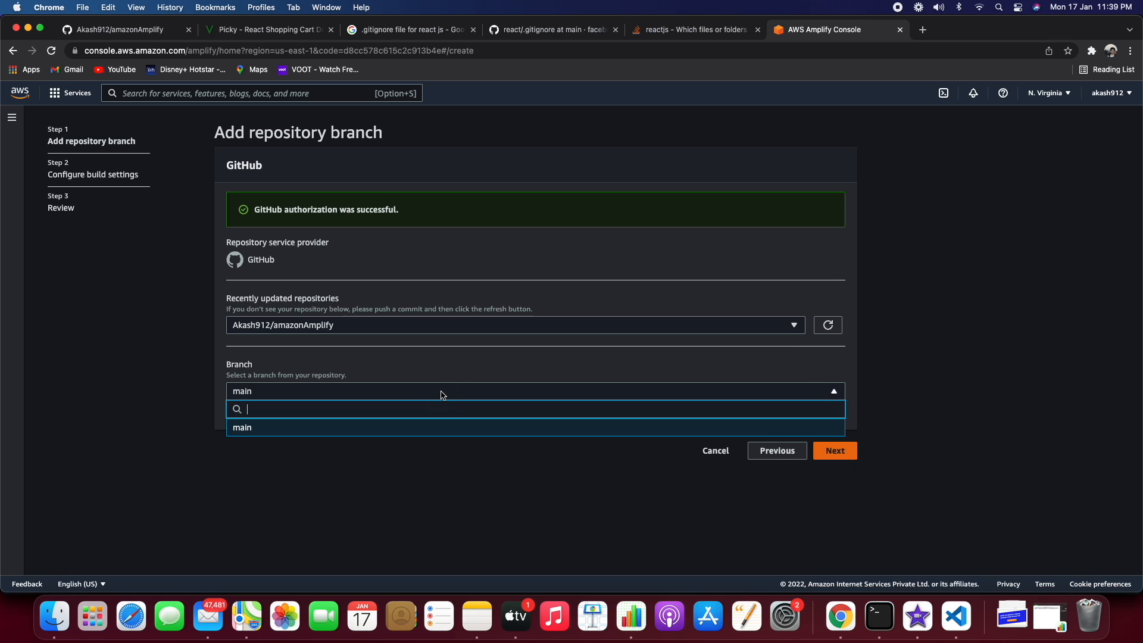
pyautogui.click(295, 429)
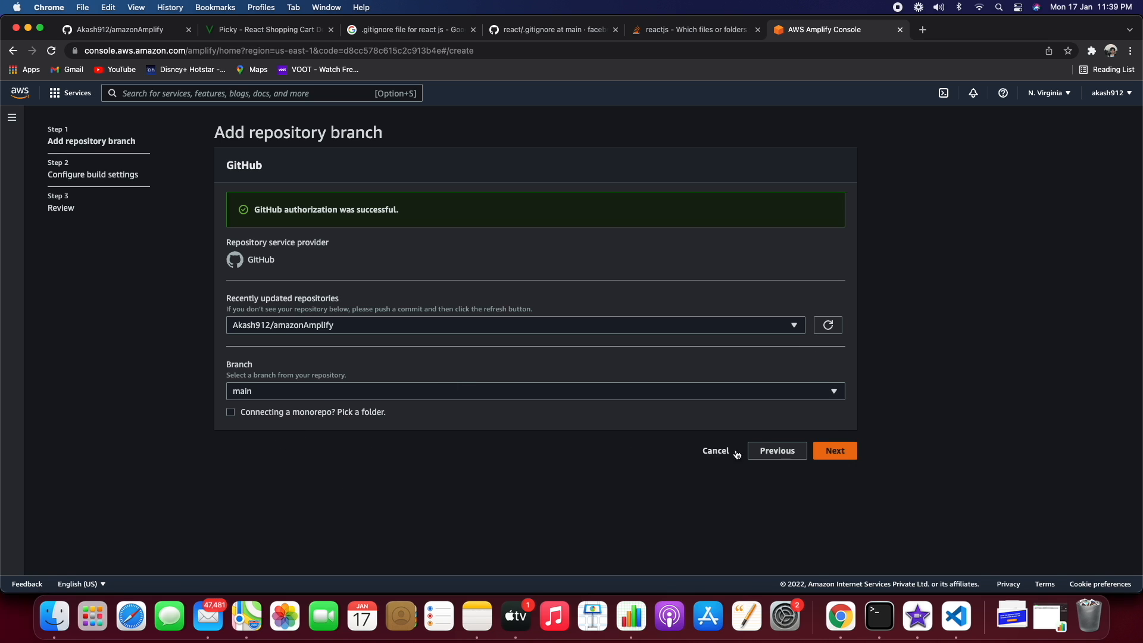
pyautogui.click(842, 453)
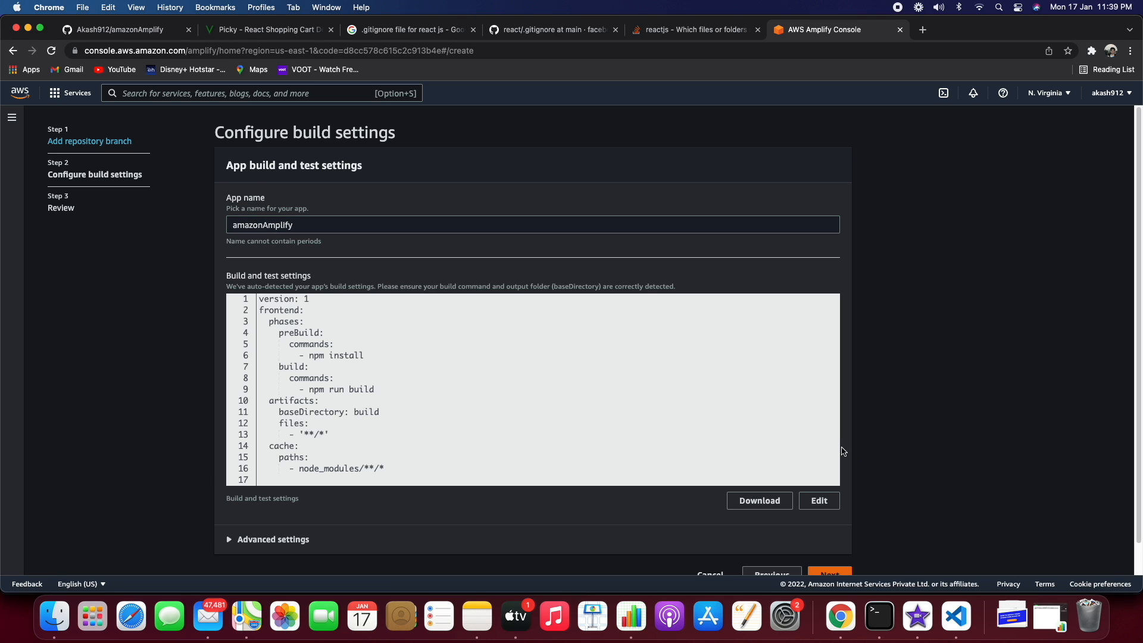
# - Look over the build and advanced settings, keep the defaults for amazonAmplify, and save and deploy the app
pyautogui.scroll(-1, 568, 438)
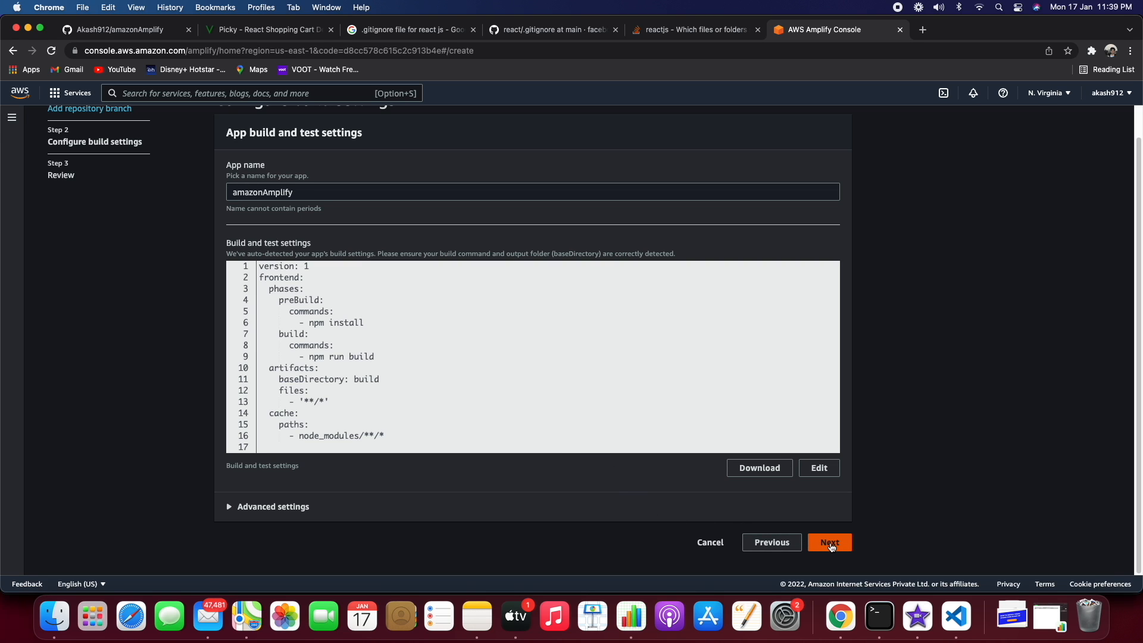
pyautogui.click(274, 507)
pyautogui.scroll(-8, 345, 399)
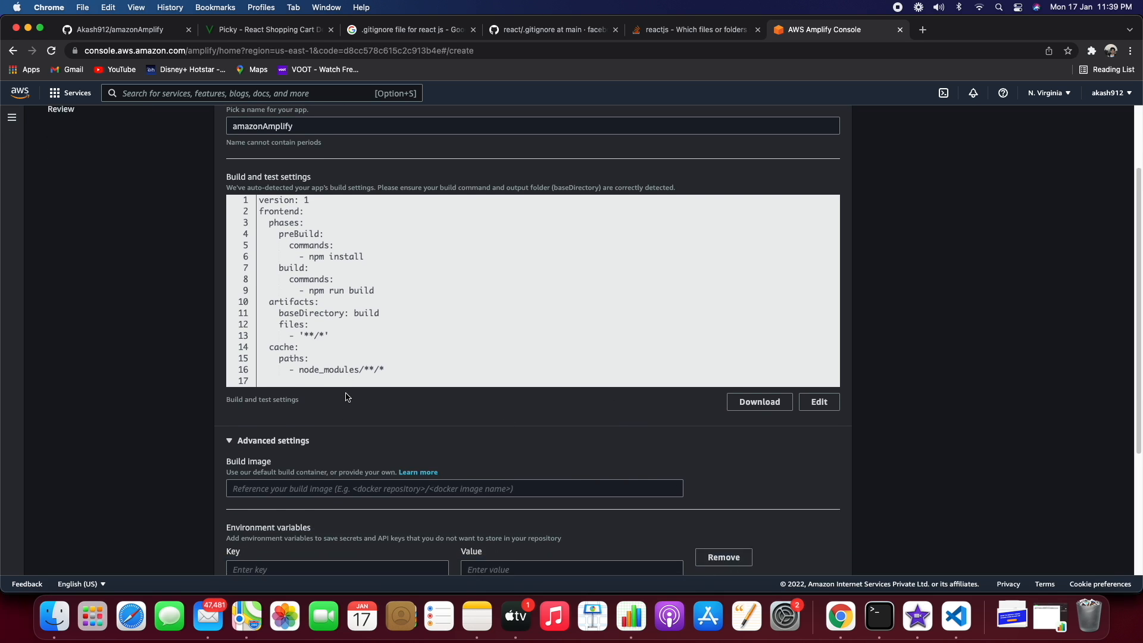
pyautogui.click(402, 298)
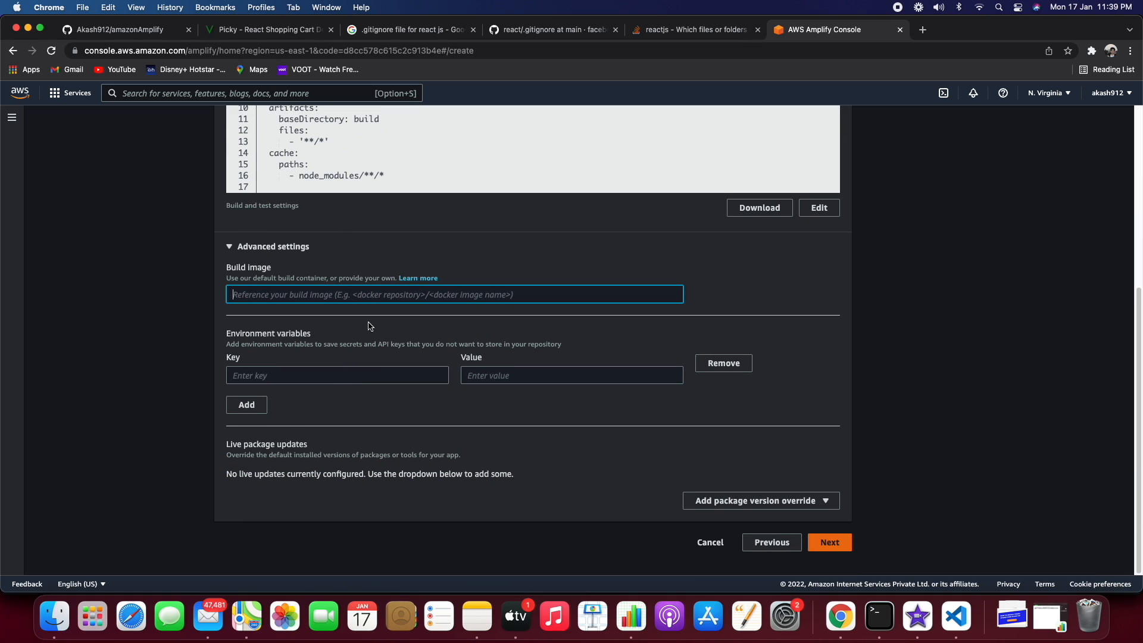
pyautogui.click(311, 379)
pyautogui.click(512, 376)
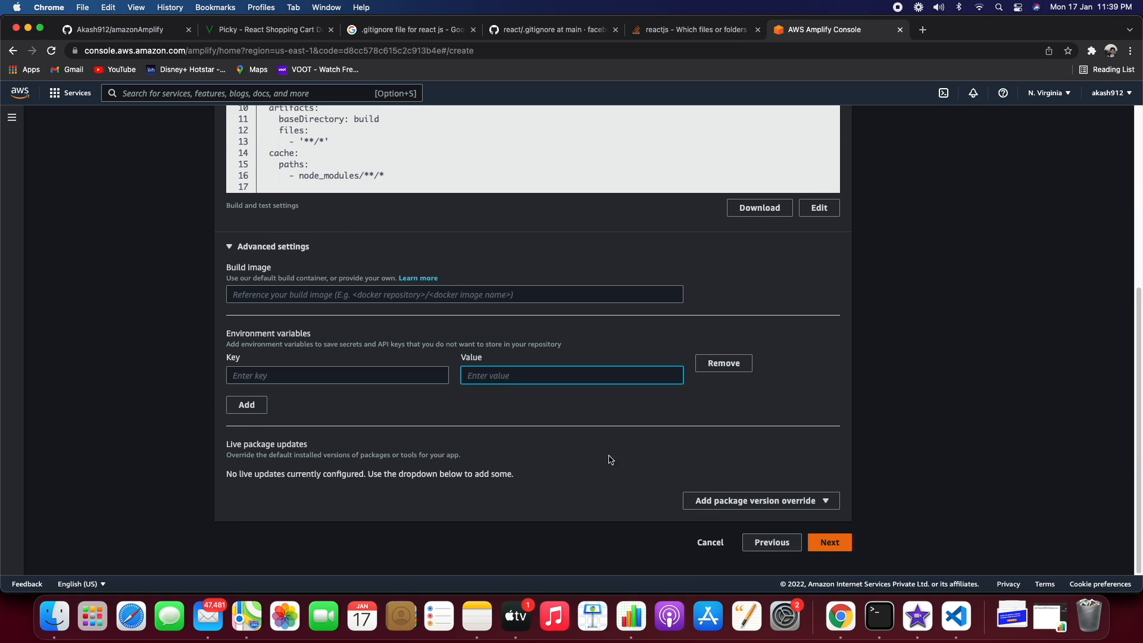
pyautogui.click(828, 540)
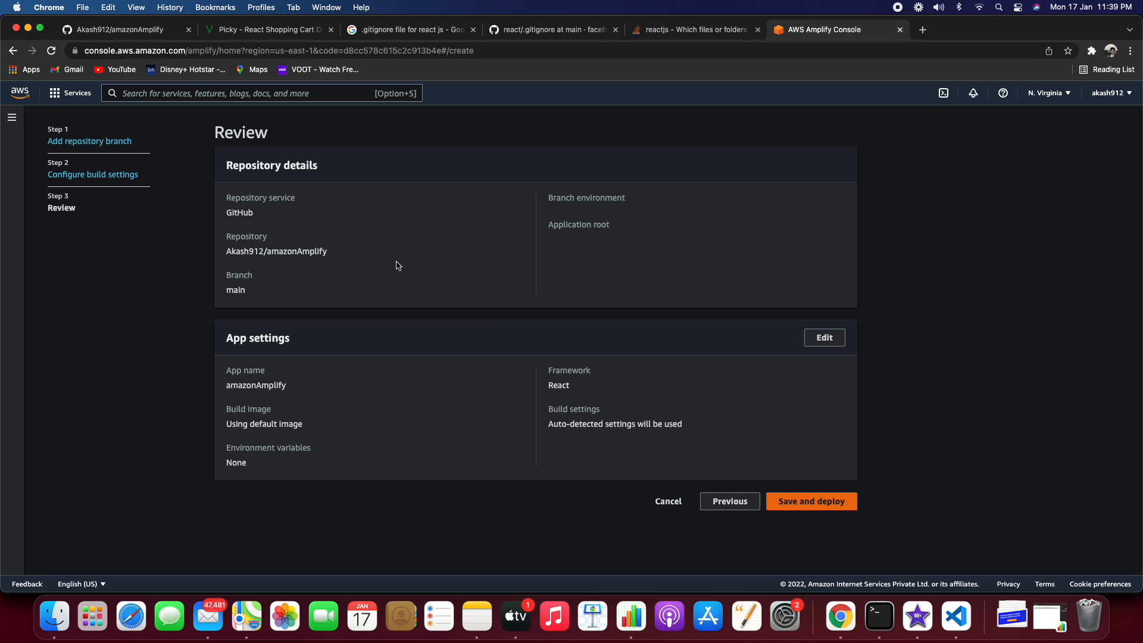
pyautogui.click(798, 506)
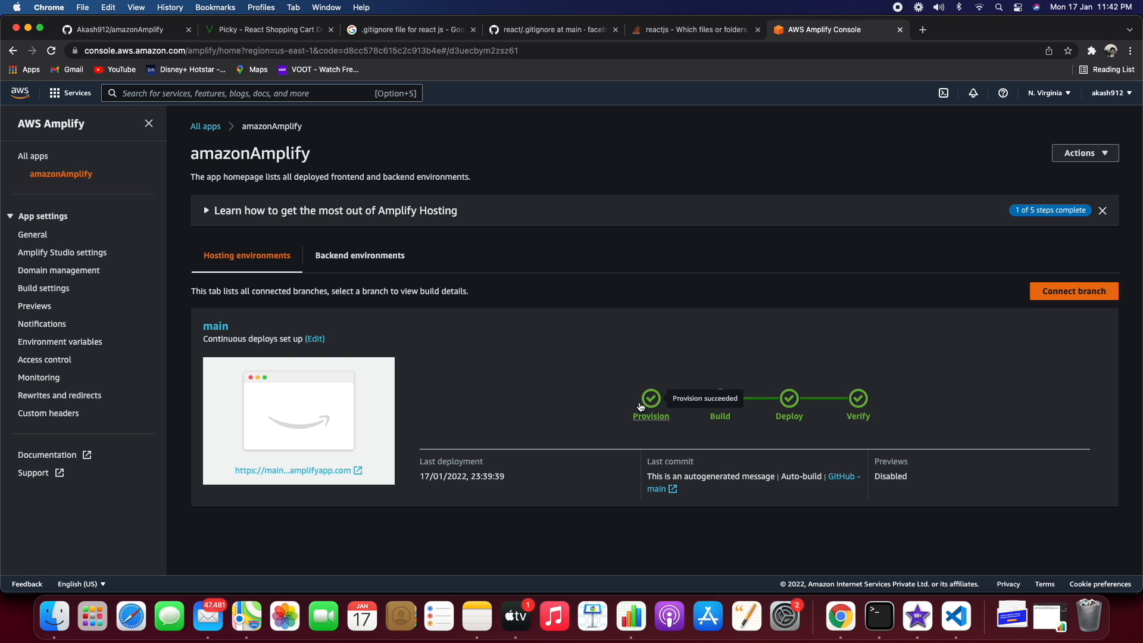
# - Open the deployed main branch site on amplifyapp.com and look through its product page
pyautogui.click(344, 471)
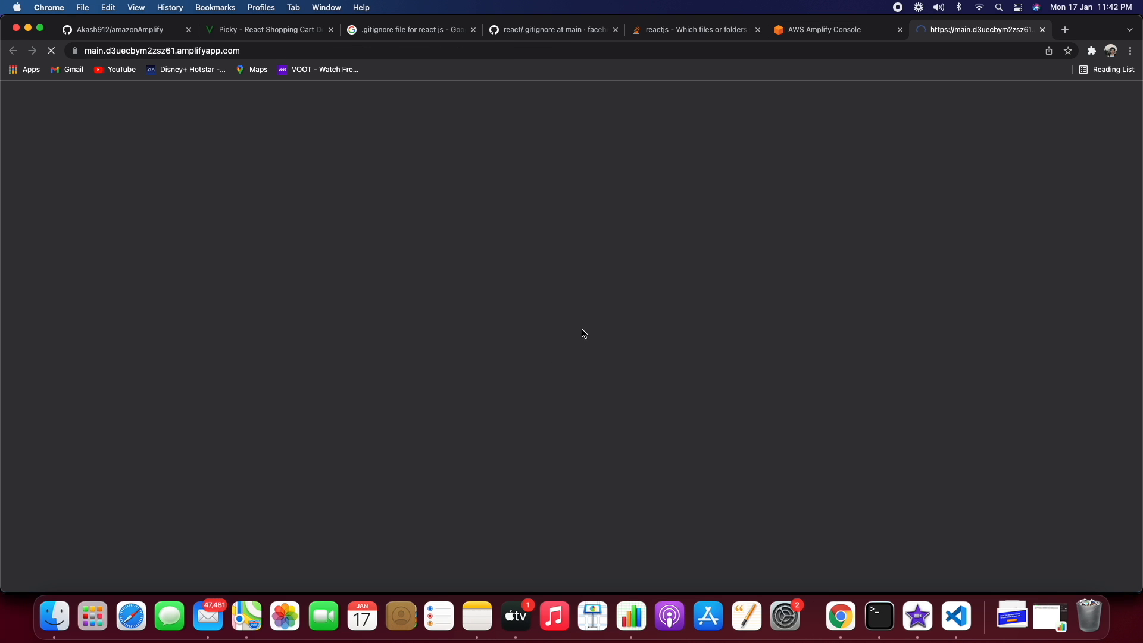
pyautogui.scroll(-20, 598, 306)
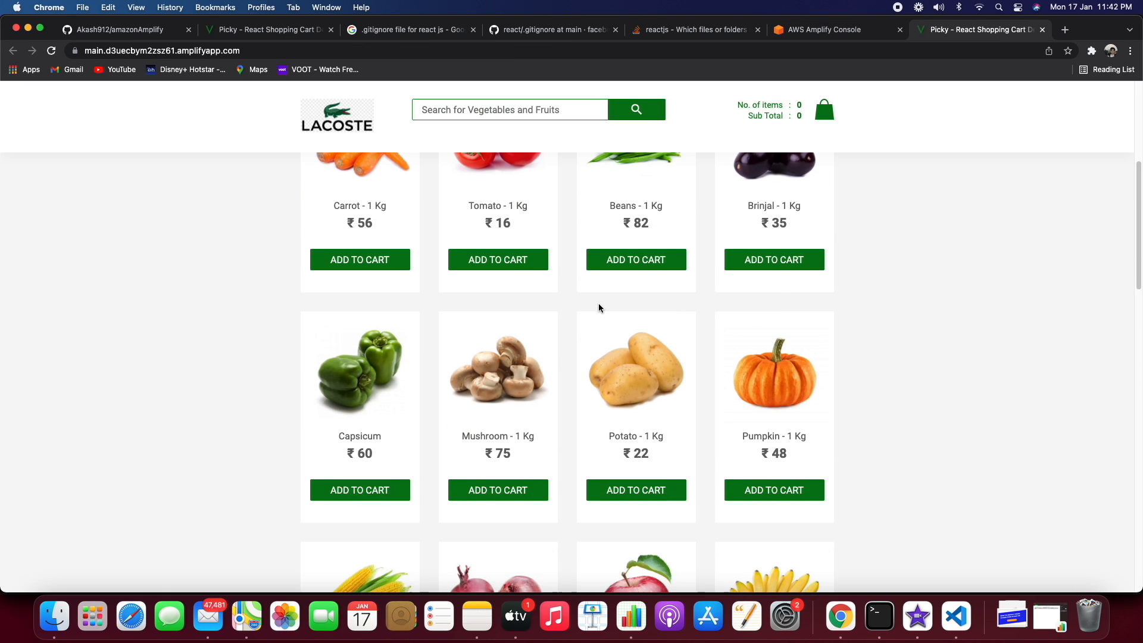
pyautogui.scroll(20, 598, 308)
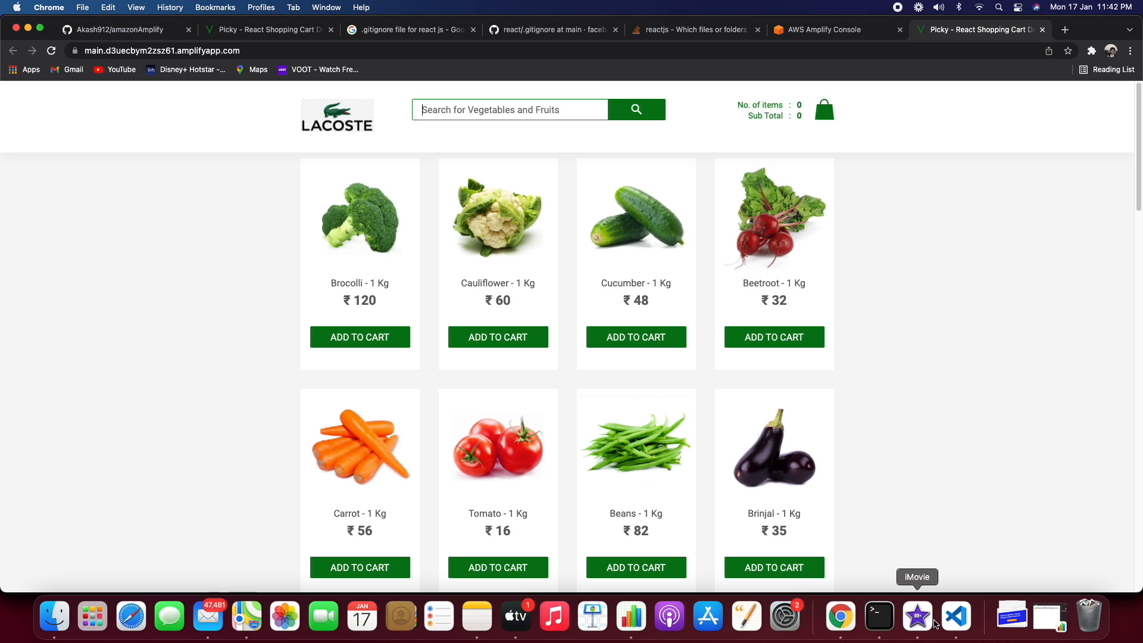
# - Switch to Visual Studio Code and open Header.jsx from the src/components folder in the file explorer
pyautogui.click(949, 620)
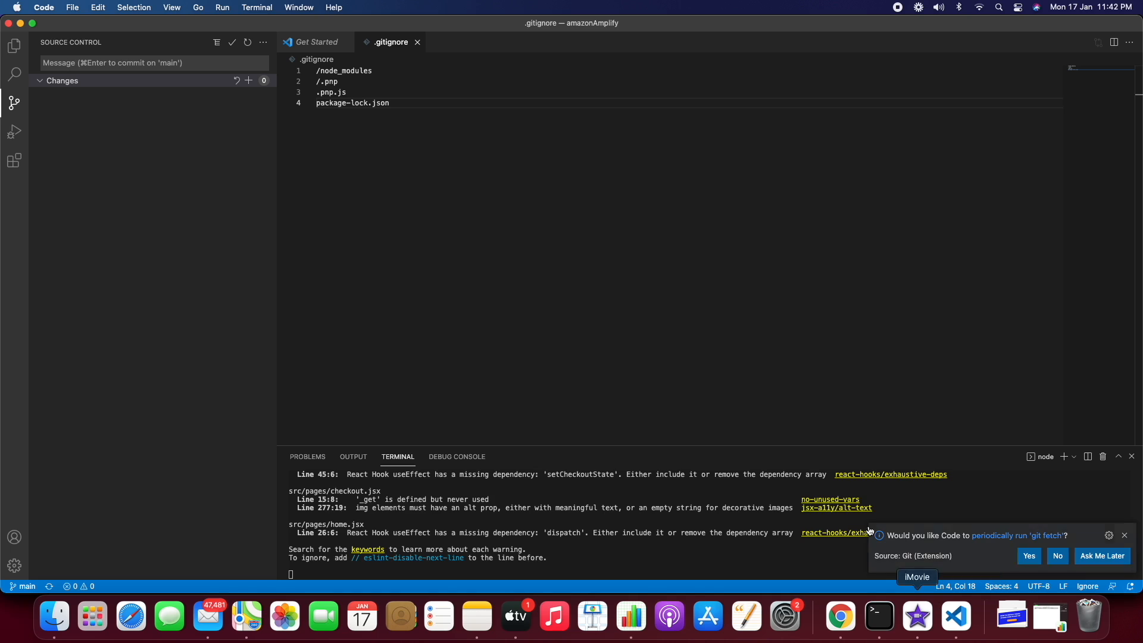
pyautogui.press('super+shift+e')
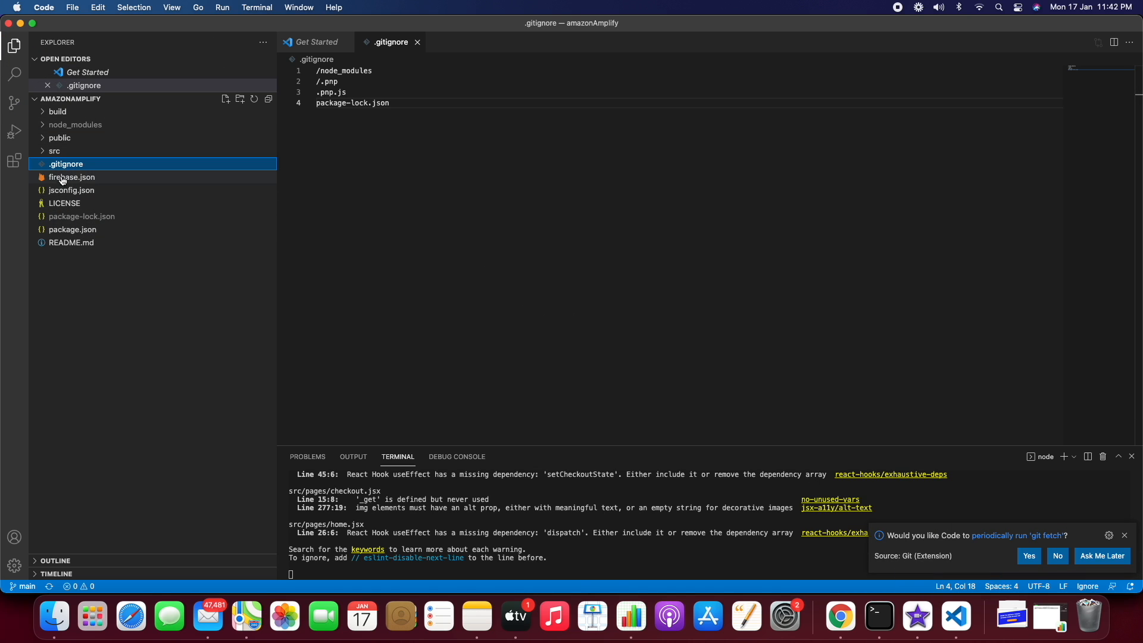
pyautogui.click(53, 155)
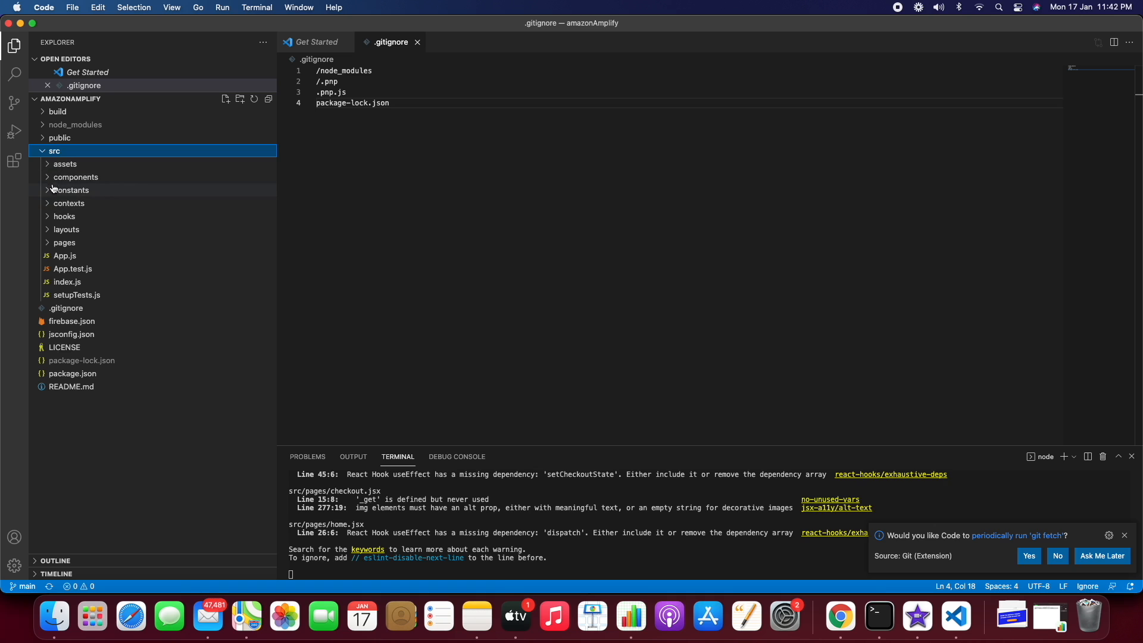
pyautogui.click(55, 179)
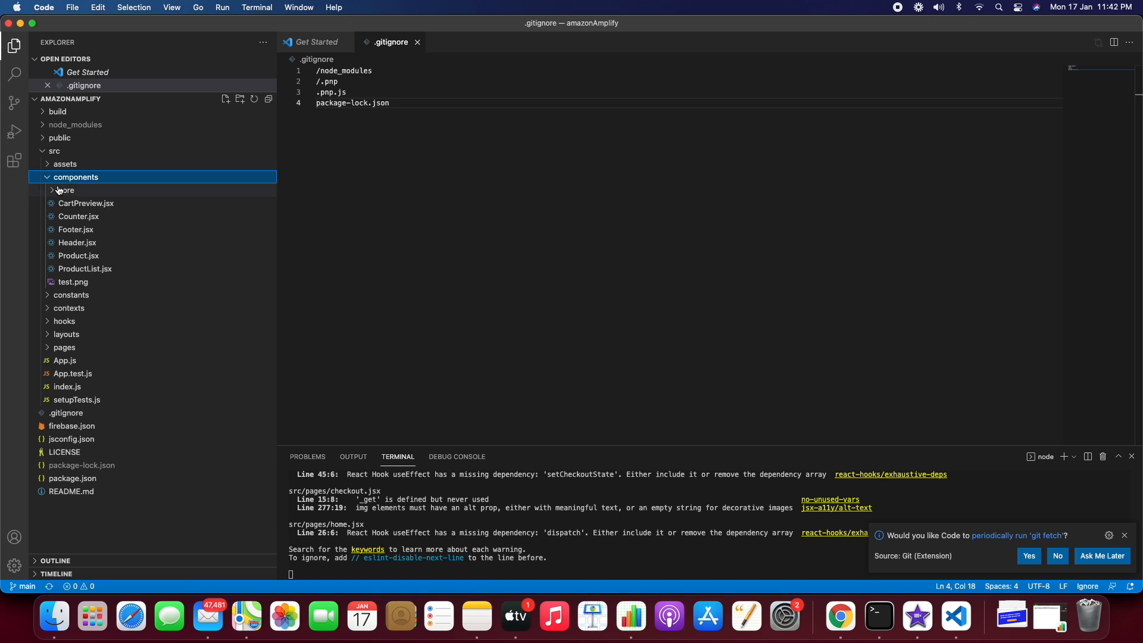
pyautogui.click(64, 244)
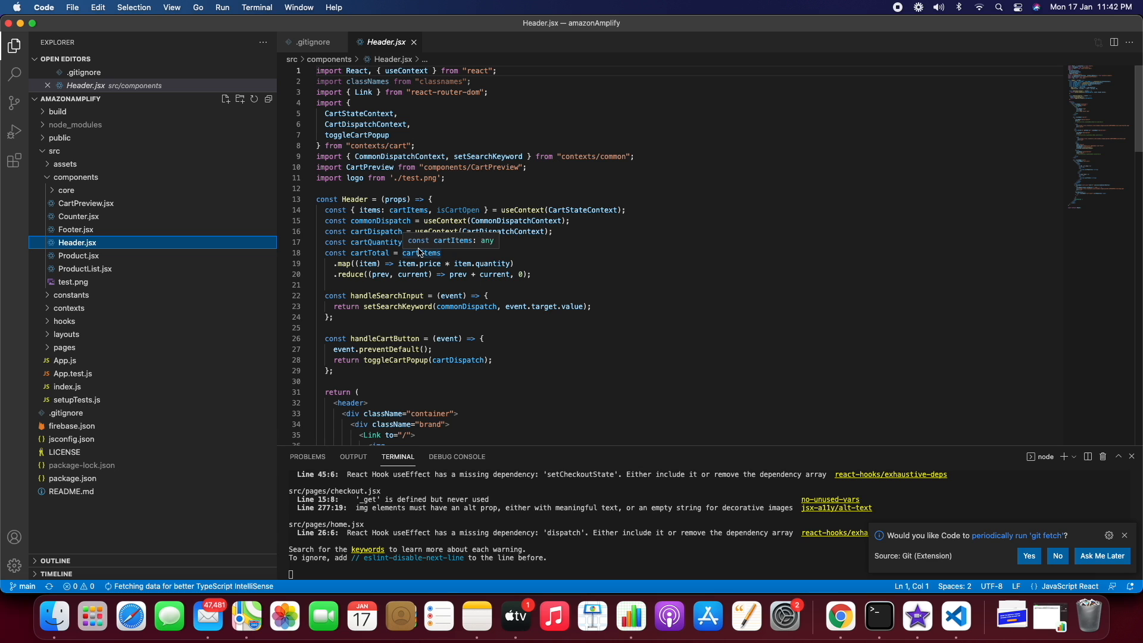
# - Switch to Chrome, bring up the local site at localhost:3000, and return to Header.jsx in Visual Studio Code
pyautogui.press('super+Tab')
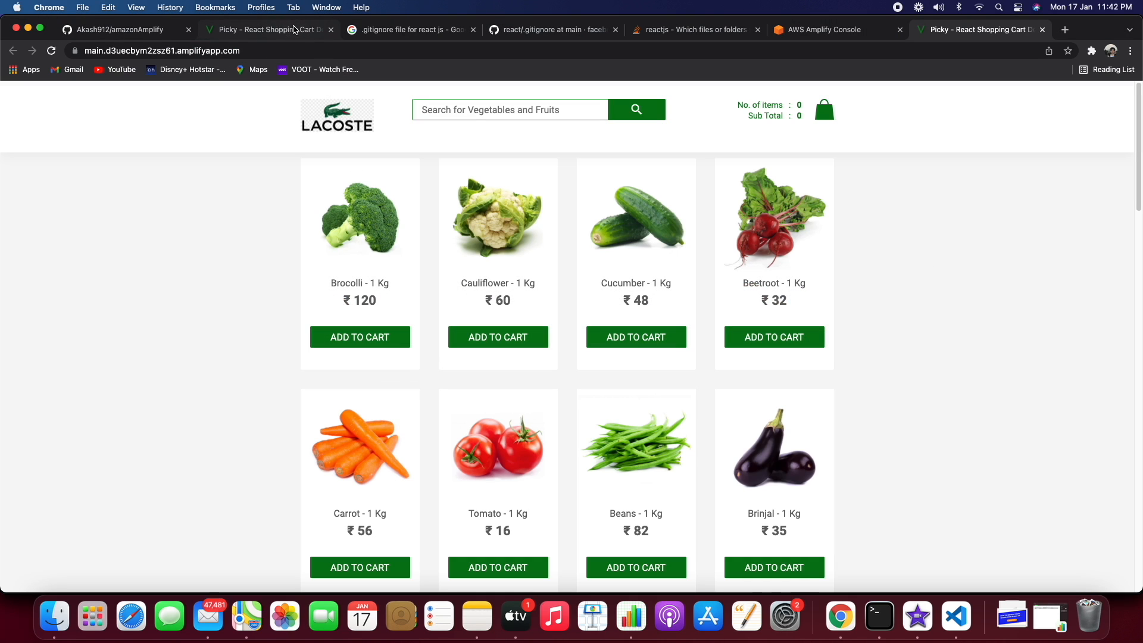
pyautogui.click(294, 29)
pyautogui.press('super+Tab')
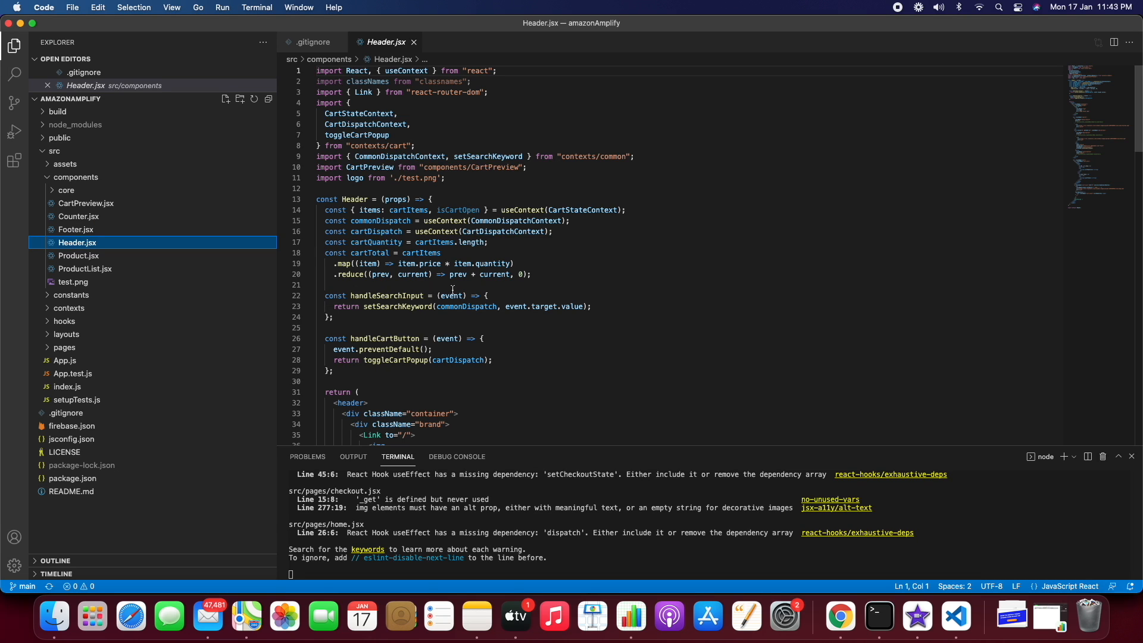
# - Change the cart's "Sub Total" label to "Total" in Header.jsx, save the file and check the header of the local site in Chrome
pyautogui.scroll(-10, 453, 289)
pyautogui.scroll(-5, 453, 290)
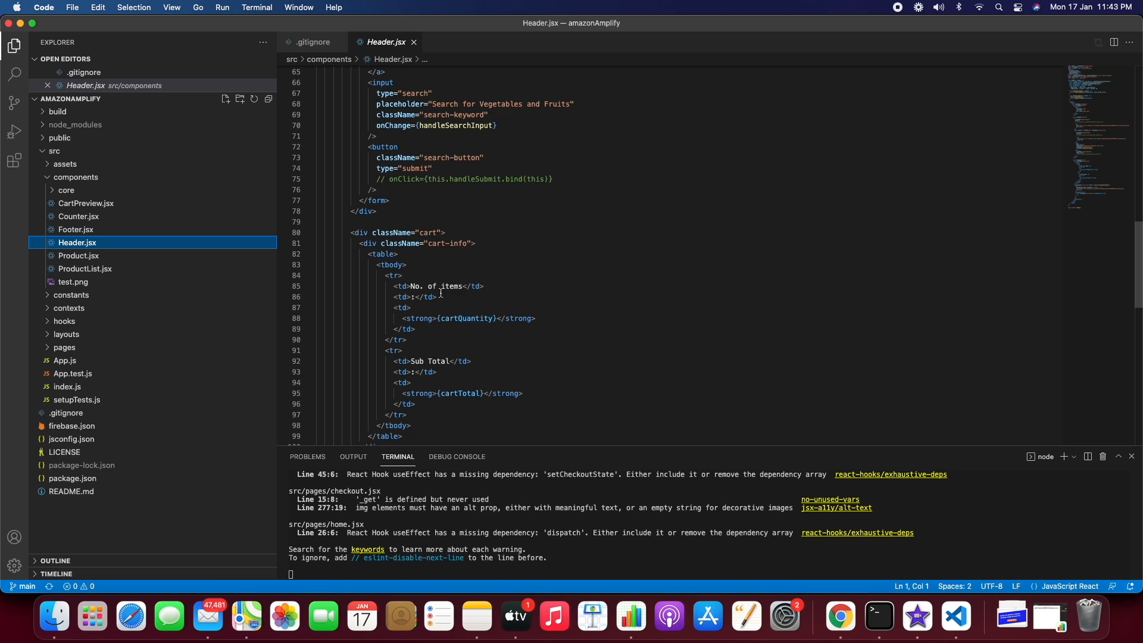
pyautogui.doubleClick(420, 362)
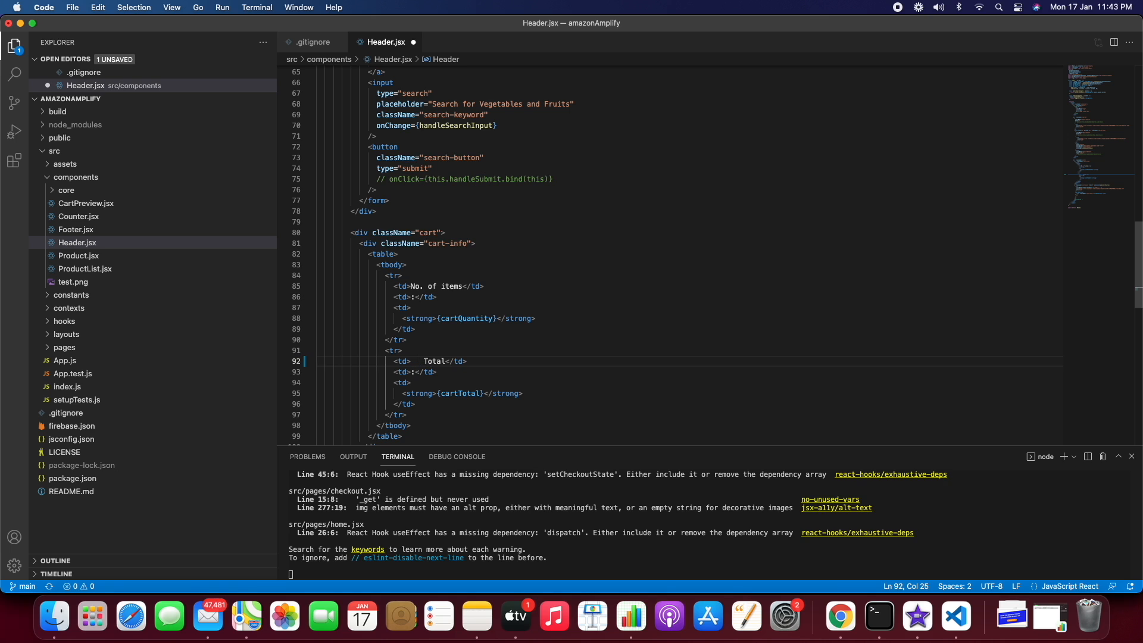
pyautogui.press('super+Tab')
pyautogui.press('super+Tab')
pyautogui.press('BackSpace')
pyautogui.press('BackSpace')
pyautogui.press('super+s')
pyautogui.press('super+Tab')
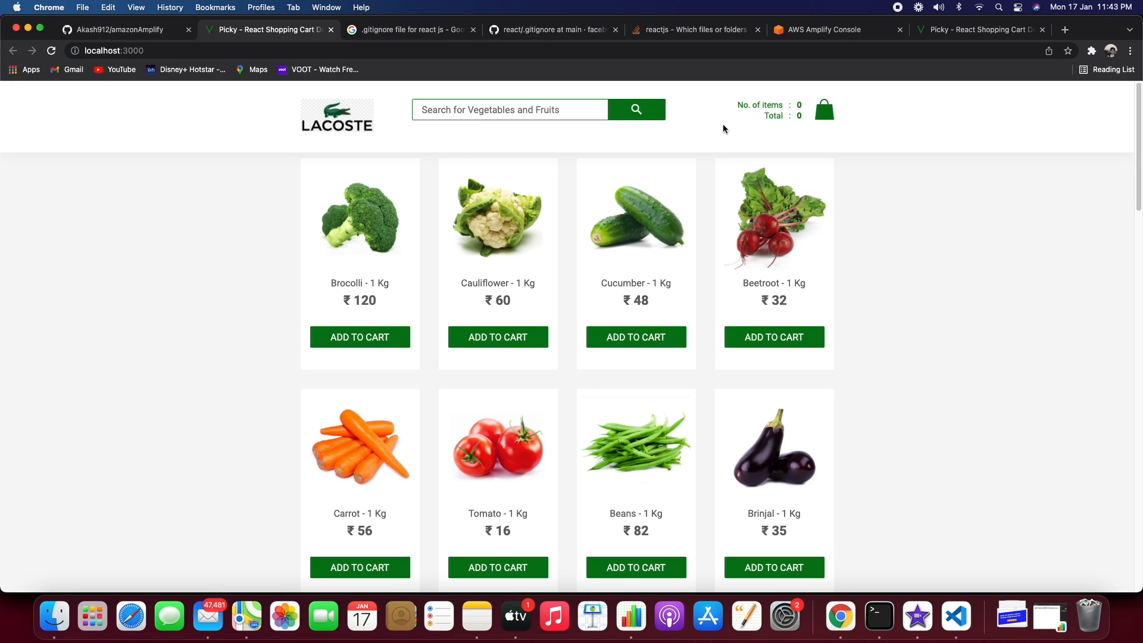
# - In Visual Studio Code, commit the staged Header.jsx change with the message "Changed from Sub Total to Total" and sync it to GitHub
pyautogui.press('super+Tab')
pyautogui.click(13, 105)
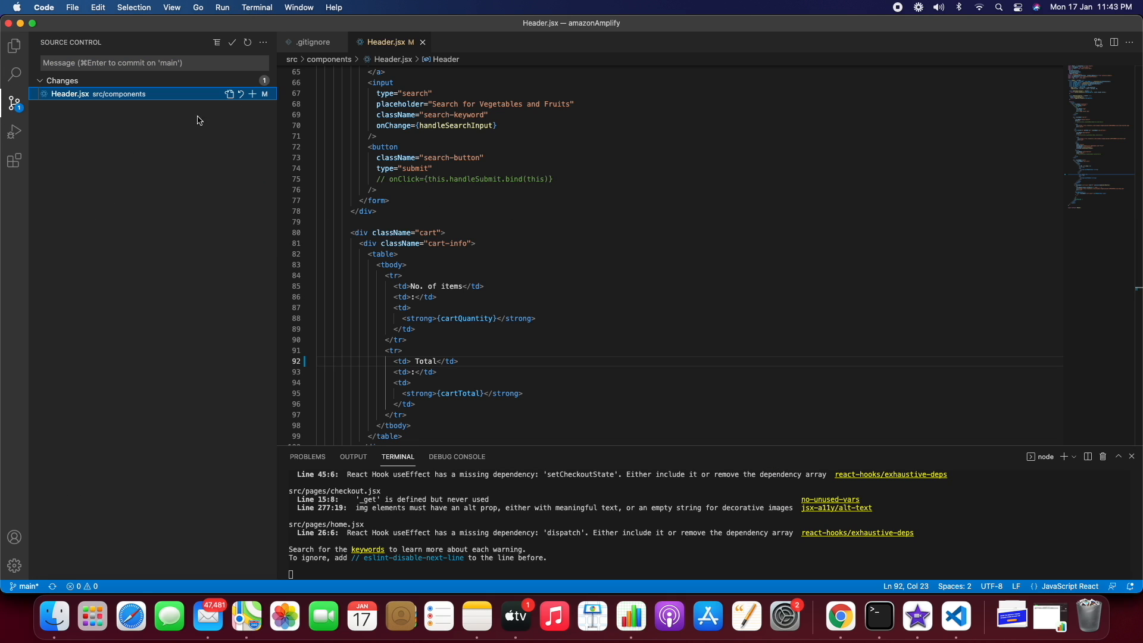
pyautogui.click(252, 94)
pyautogui.click(98, 64)
pyautogui.write('Changed from Sub Total to Tota')
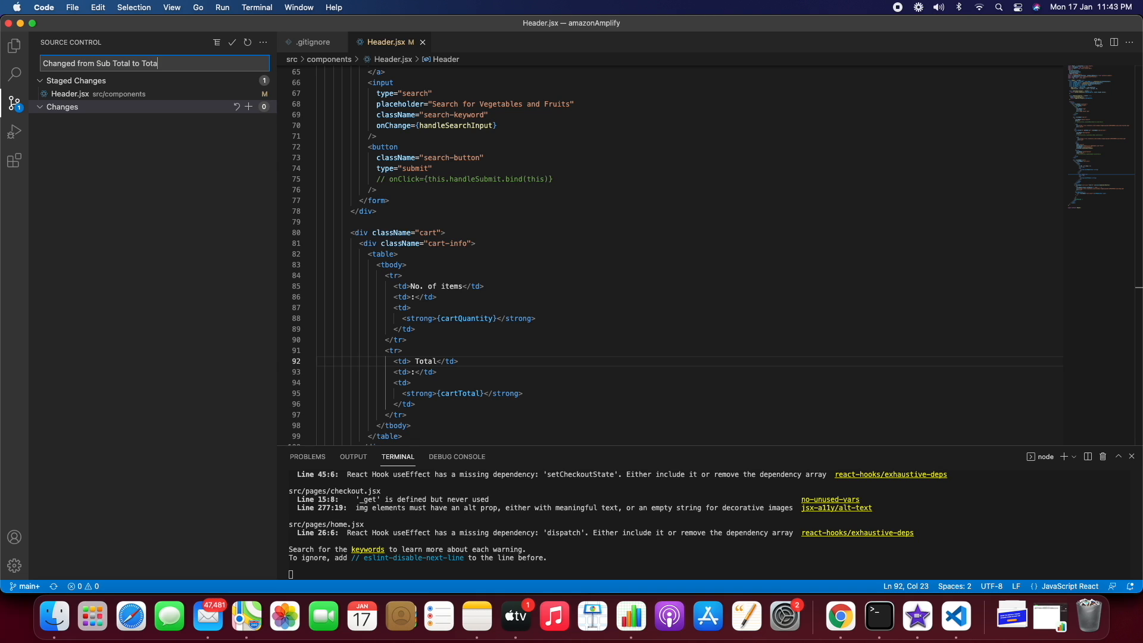
pyautogui.click(233, 43)
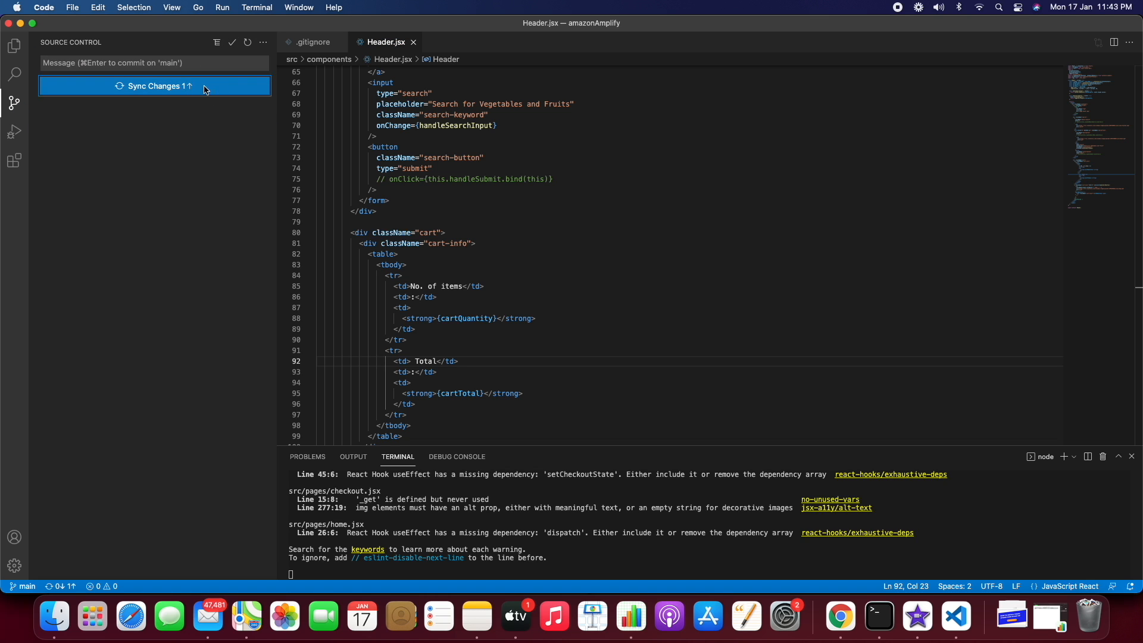
pyautogui.click(155, 86)
pyautogui.click(559, 337)
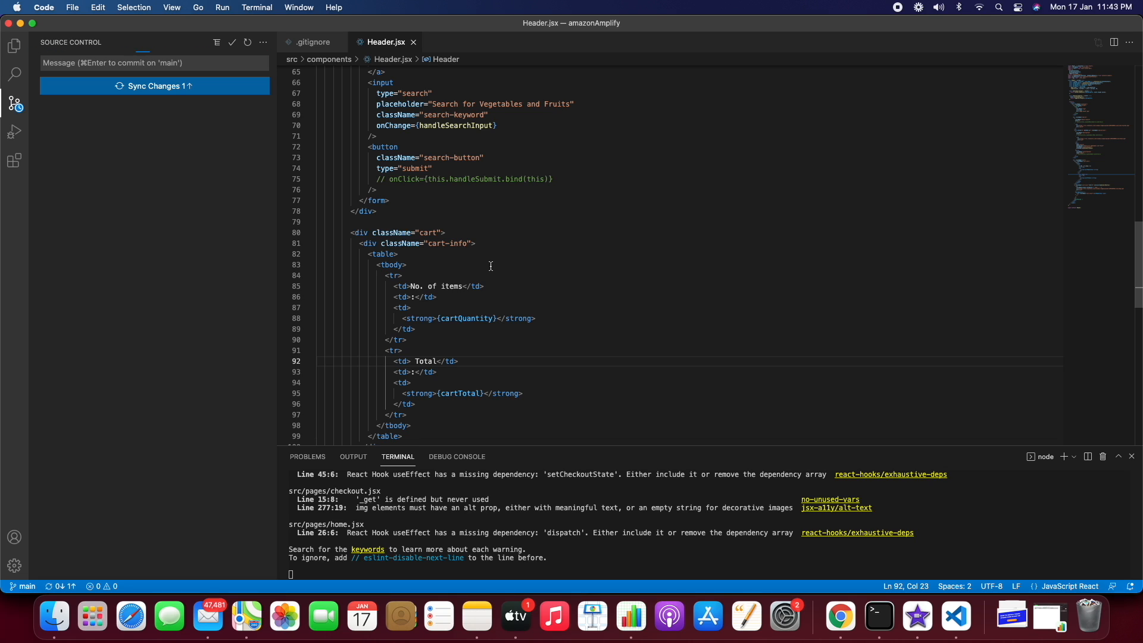
# - Switch to Chrome and check the amazonAmplify deployment in the Amplify console and the refreshed GitHub repository for the new commit
pyautogui.press('super+Tab')
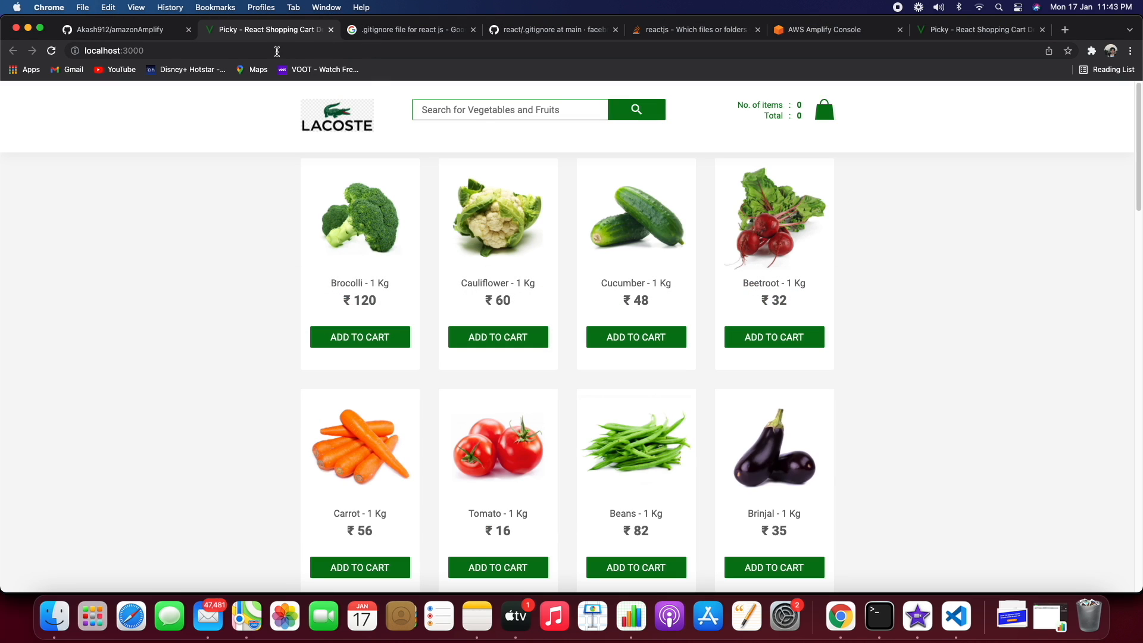
pyautogui.click(815, 31)
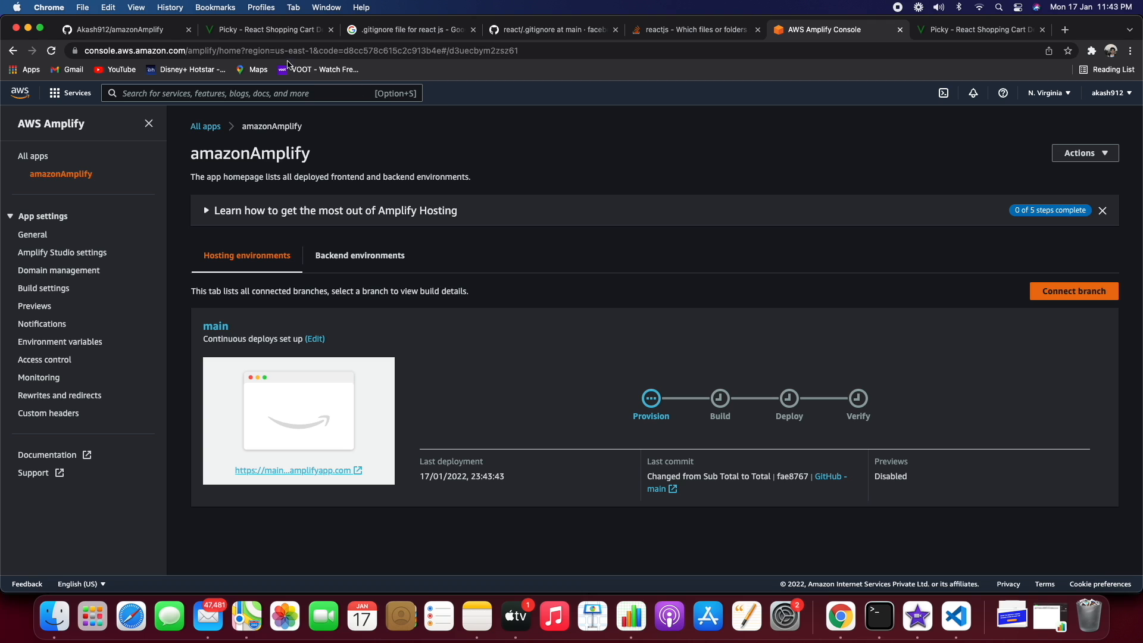
pyautogui.click(156, 30)
pyautogui.click(52, 53)
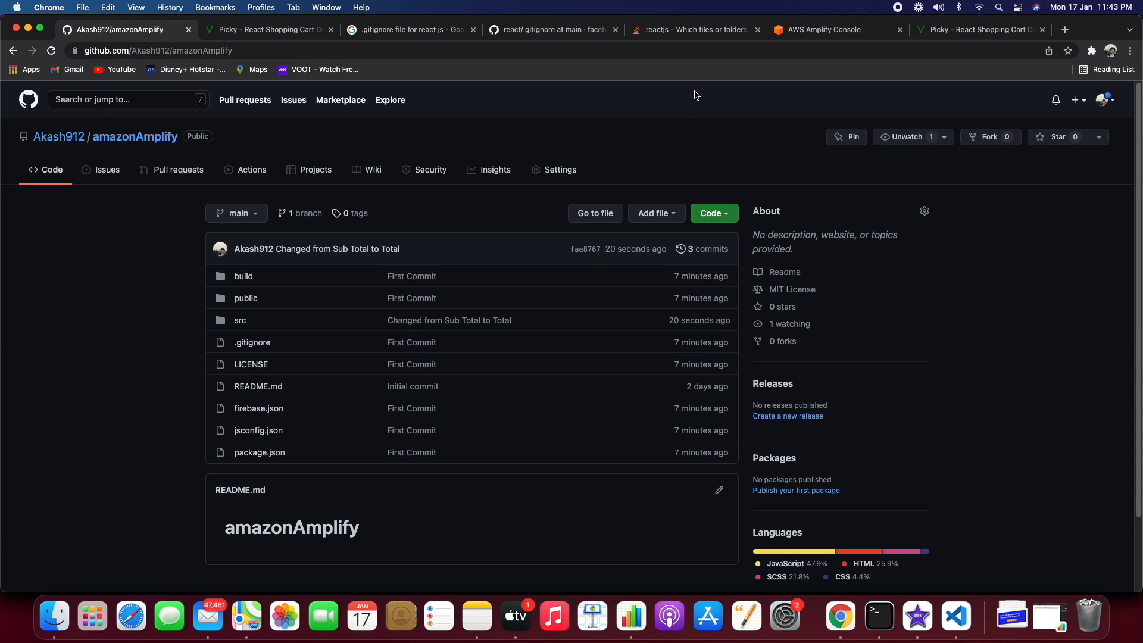
# - Look at the main branch's deployment progress in the Amplify console and reload the live amplifyapp.com site
pyautogui.click(800, 31)
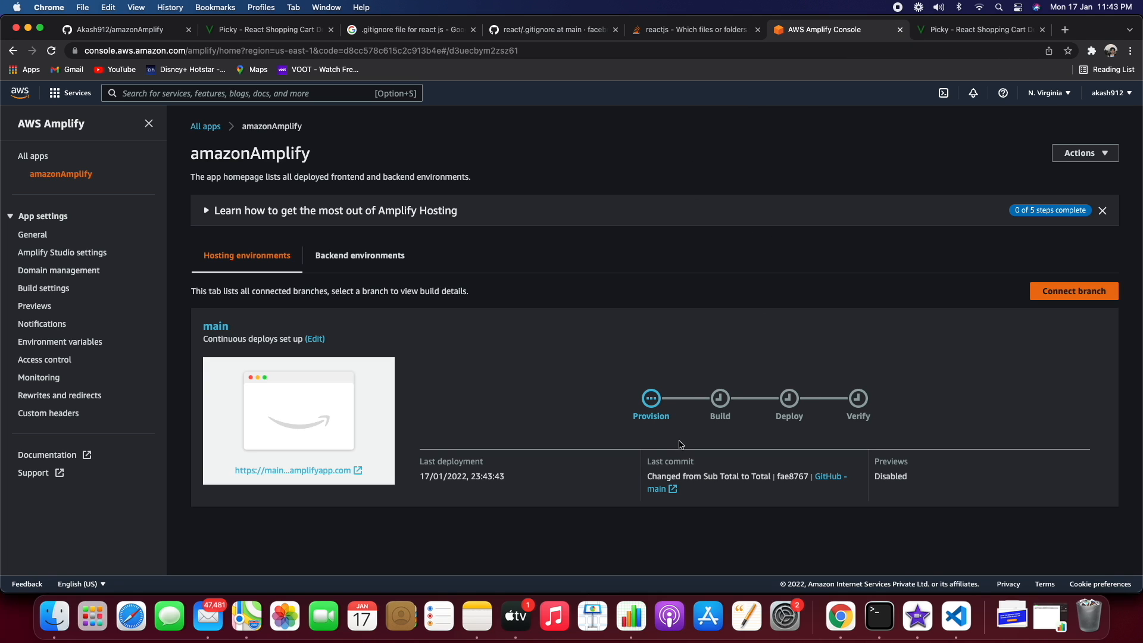
pyautogui.click(1003, 31)
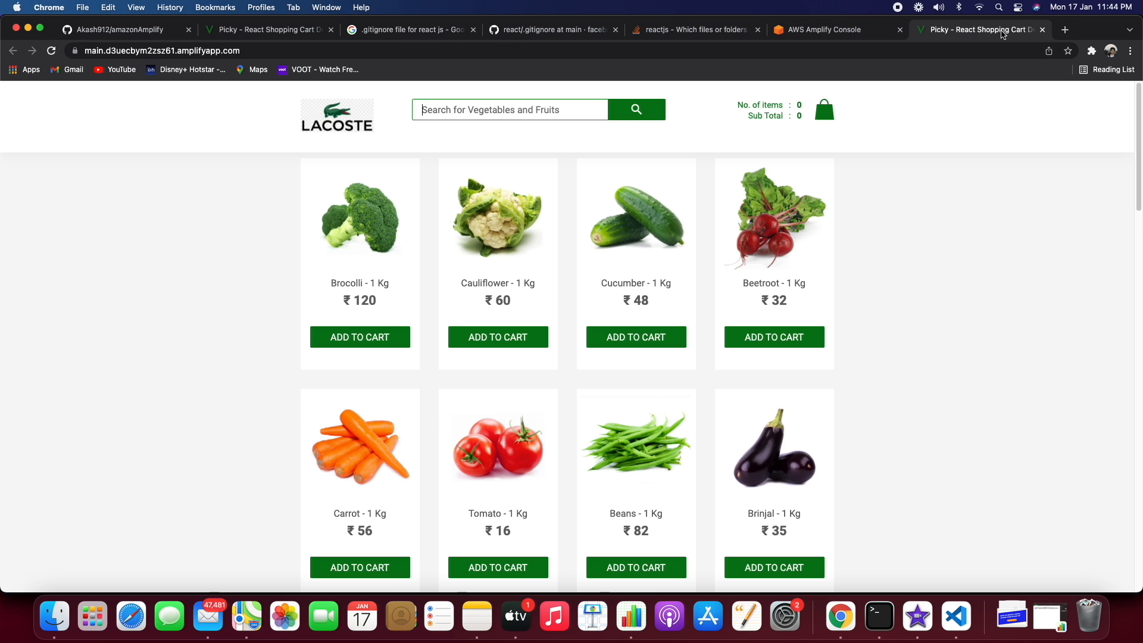
pyautogui.click(51, 51)
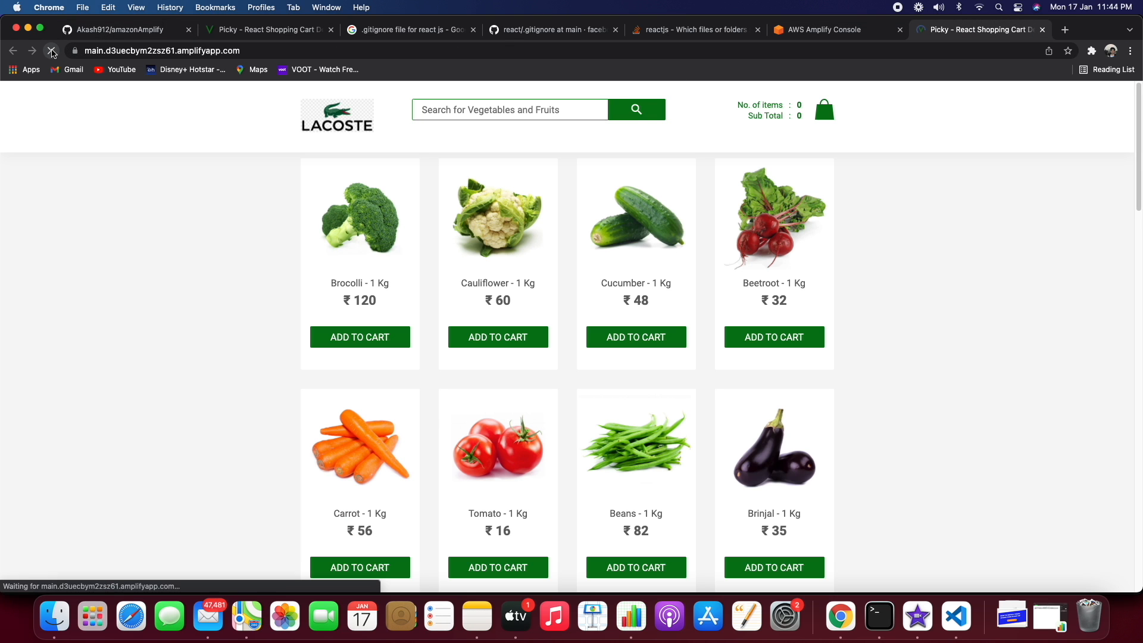
# - Recheck the main branch's deployment stages in Amplify, reload the live site and inspect the cart total label in its header
pyautogui.click(804, 36)
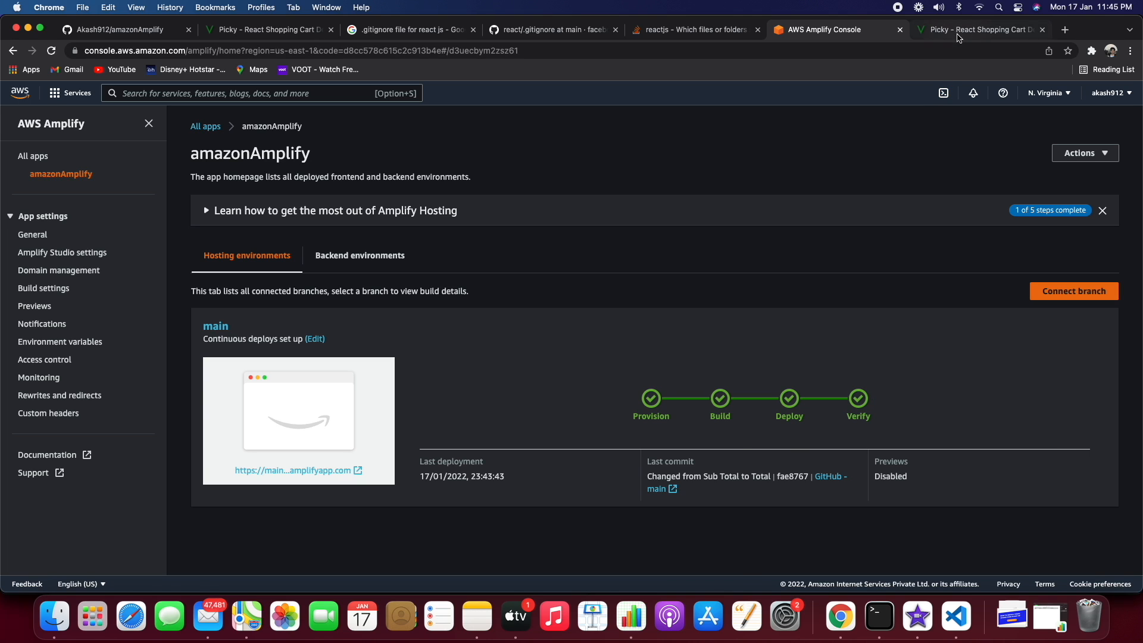
pyautogui.click(956, 31)
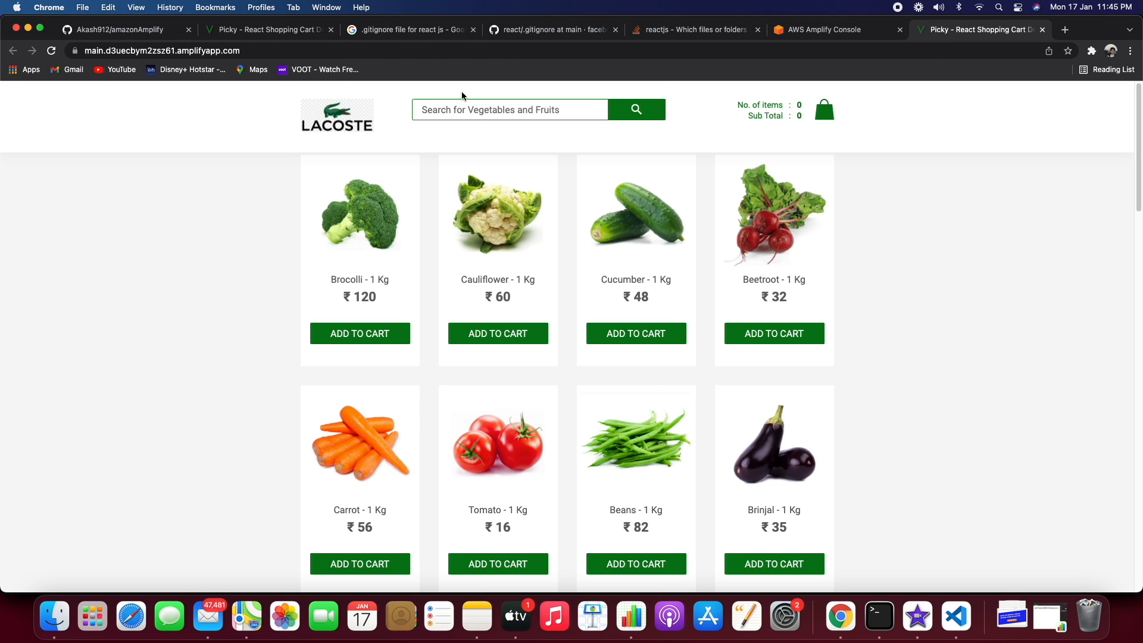
pyautogui.click(51, 50)
pyautogui.click(772, 117)
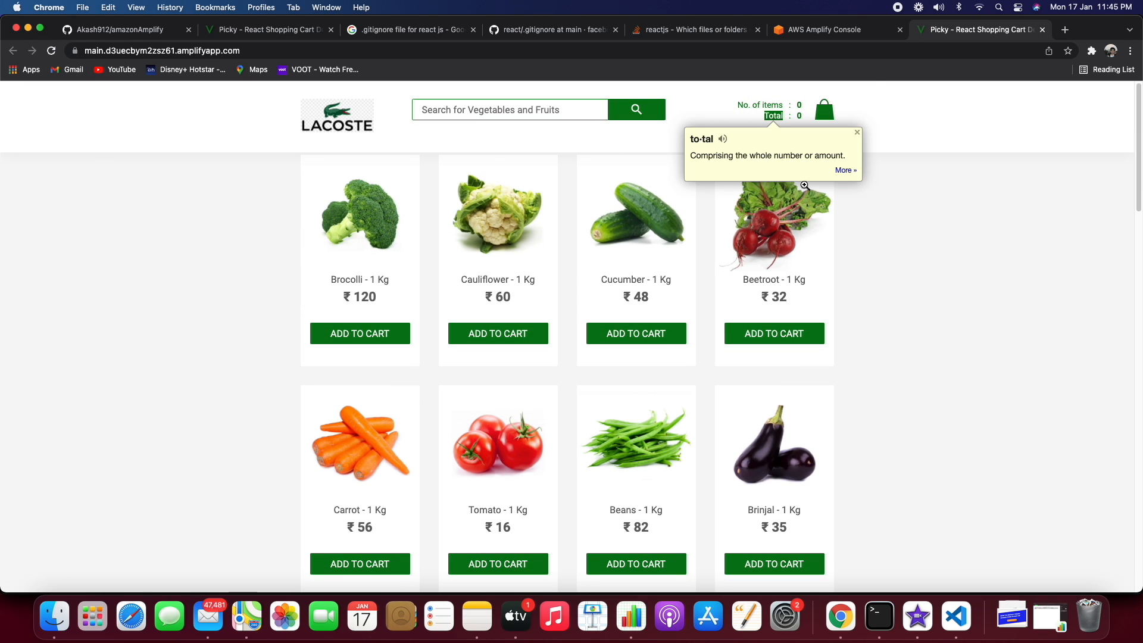
pyautogui.click(919, 220)
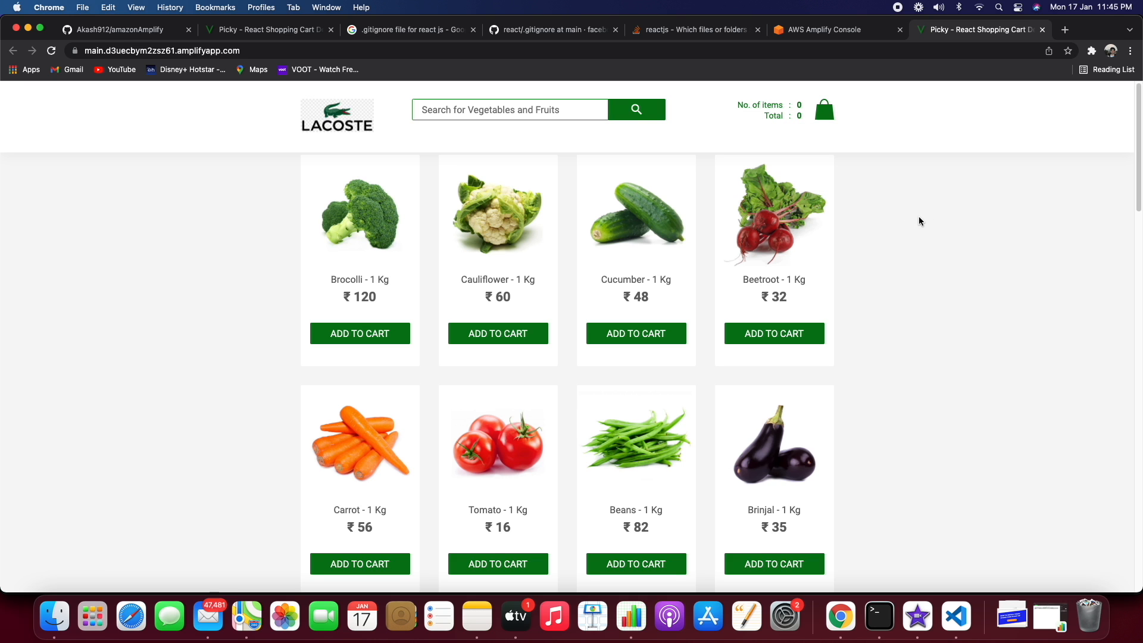
pyautogui.scroll(-8, 827, 296)
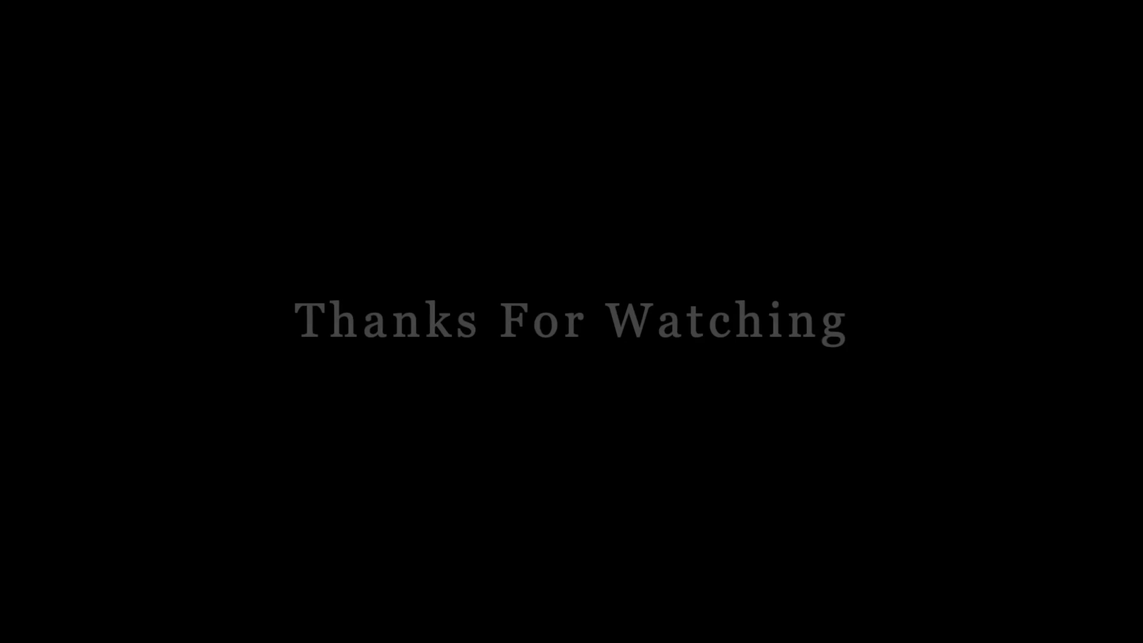